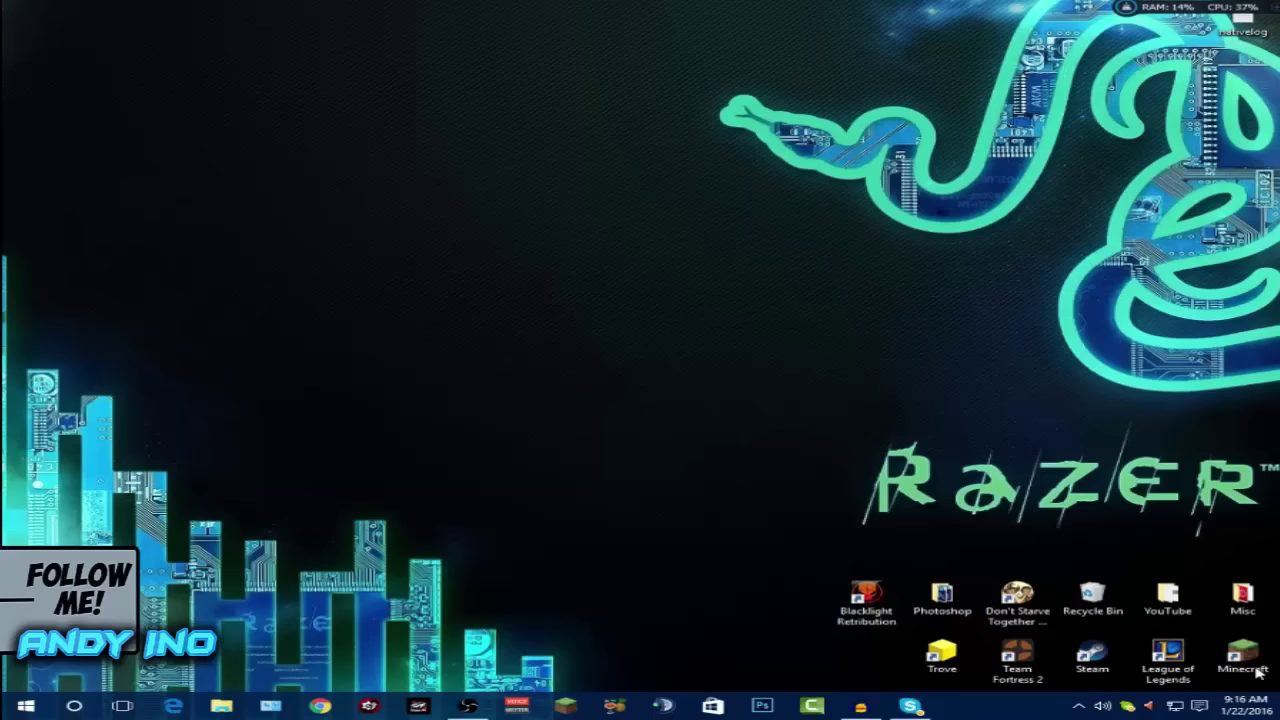
# - Start the Minecraft Launcher from its desktop shortcut
pyautogui.doubleClick(1243, 658)
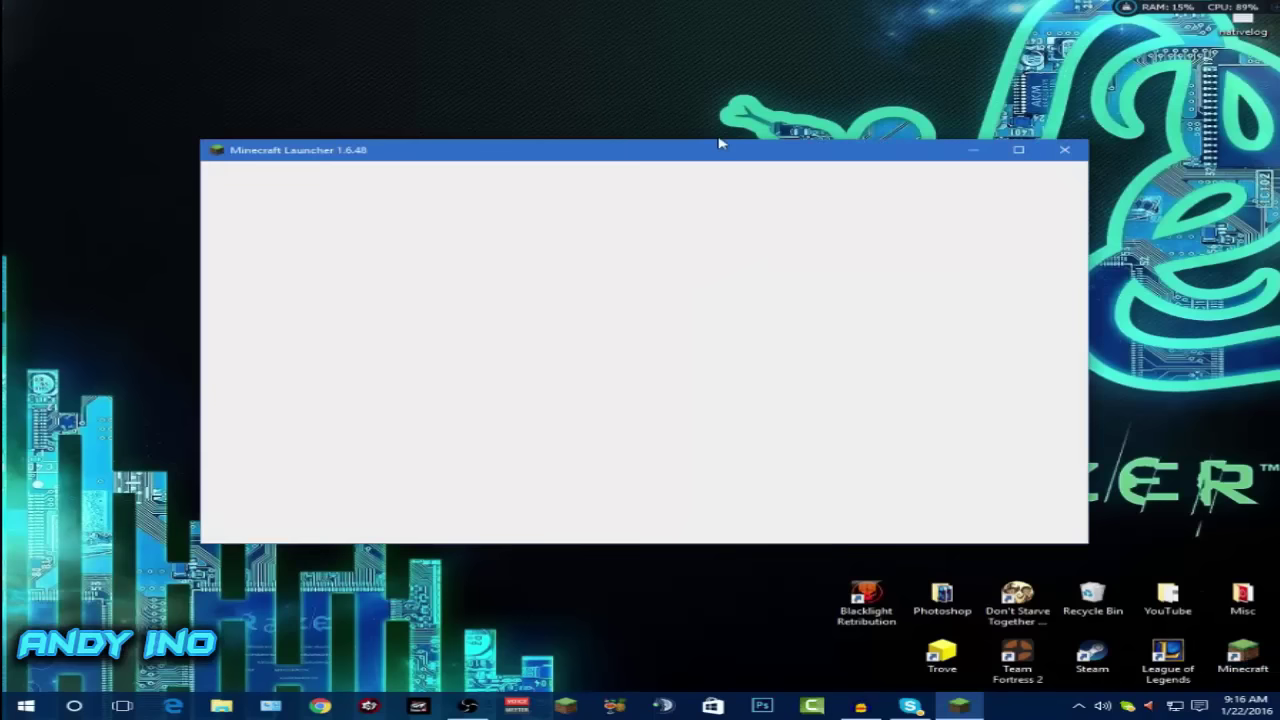
# - Reposition the launcher and open the game profile's Profile Editor
pyautogui.moveTo(720, 137)
pyautogui.mouseDown()
pyautogui.moveTo(734, 143)
pyautogui.moveTo(711, 106)
pyautogui.mouseUp()
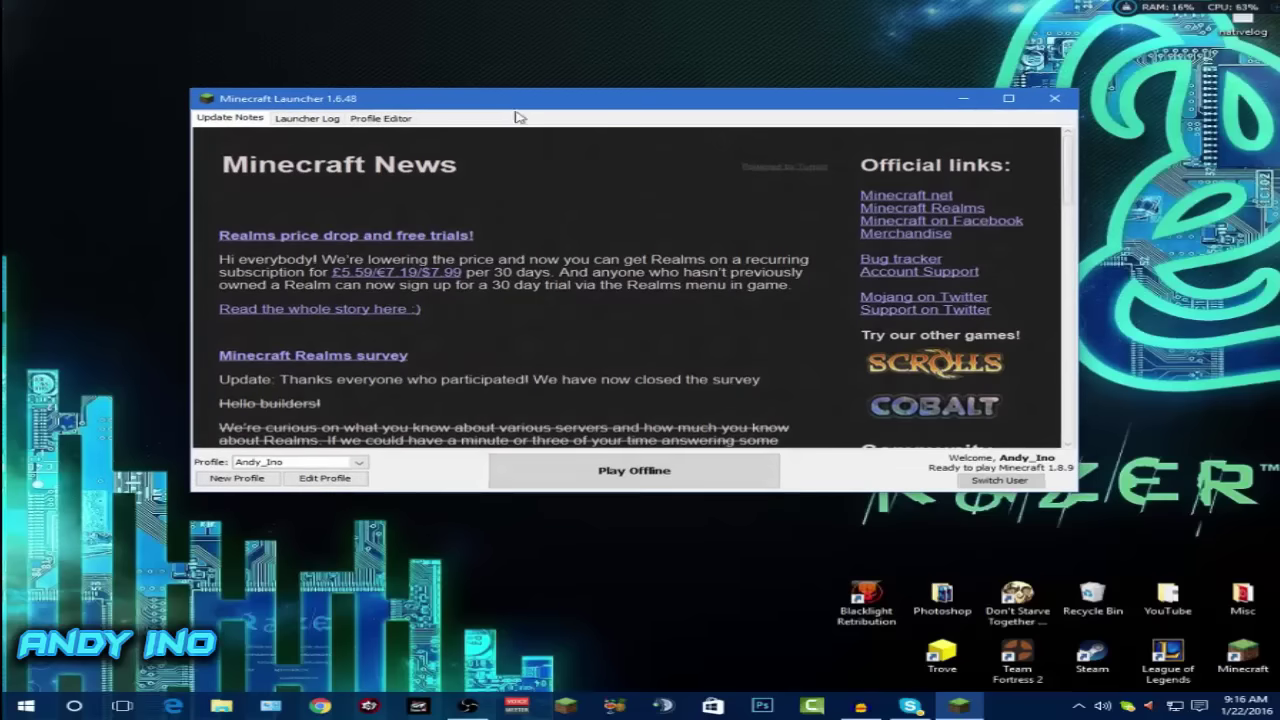
pyautogui.moveTo(653, 106); pyautogui.dragTo(634, 105)
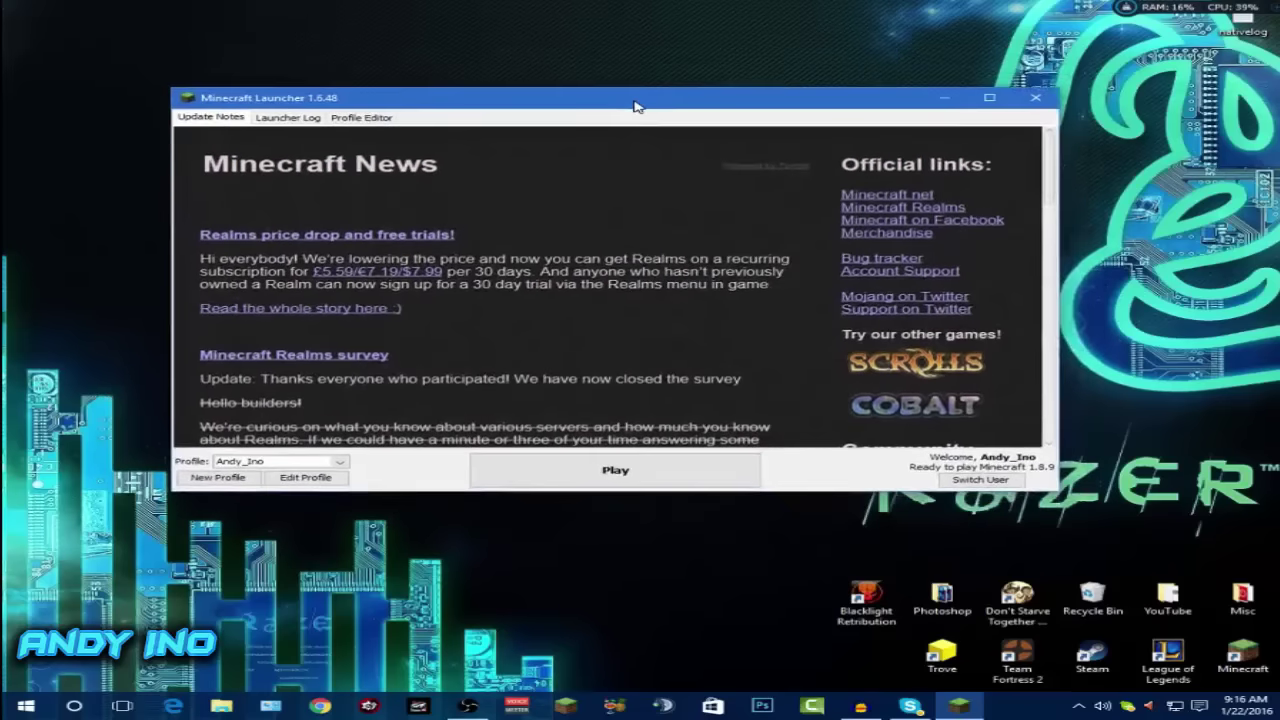
pyautogui.click(300, 477)
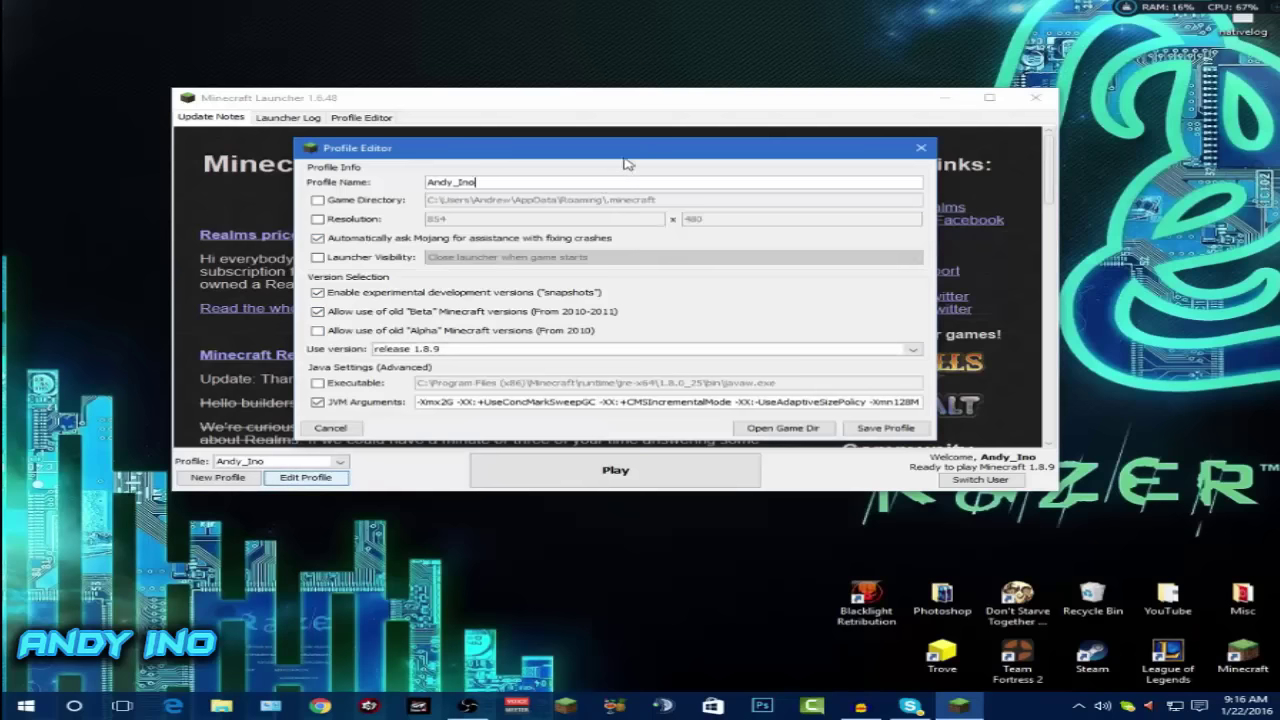
pyautogui.moveTo(654, 151); pyautogui.dragTo(678, 133)
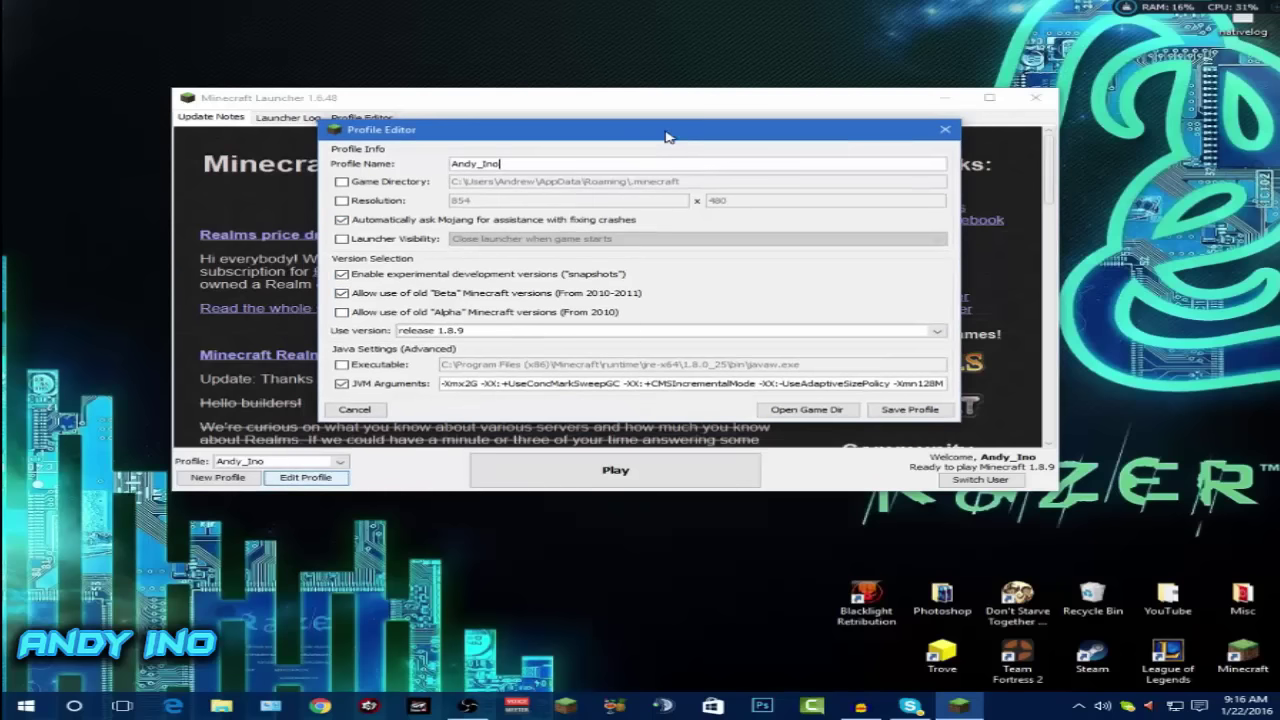
# - Turn off JVM Arguments and enable snapshots and old Beta versions, accepting both warnings
pyautogui.click(341, 385)
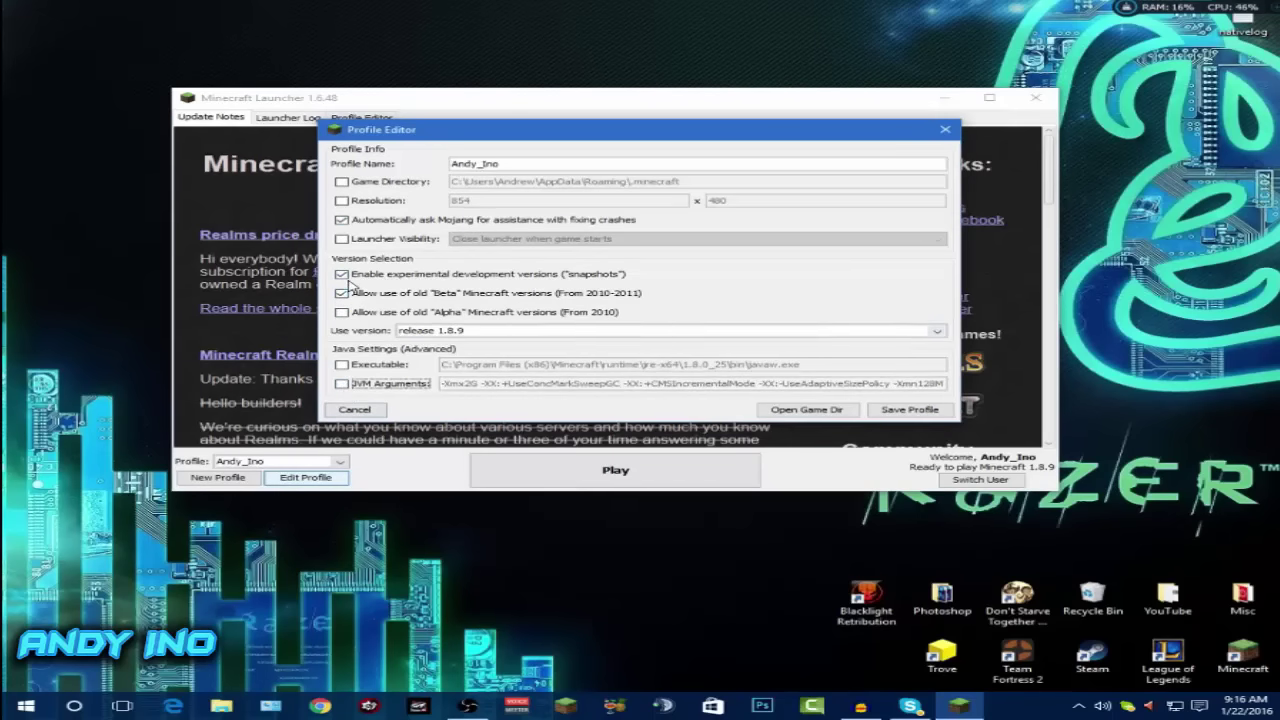
pyautogui.click(341, 274)
pyautogui.click(341, 293)
pyautogui.click(342, 291)
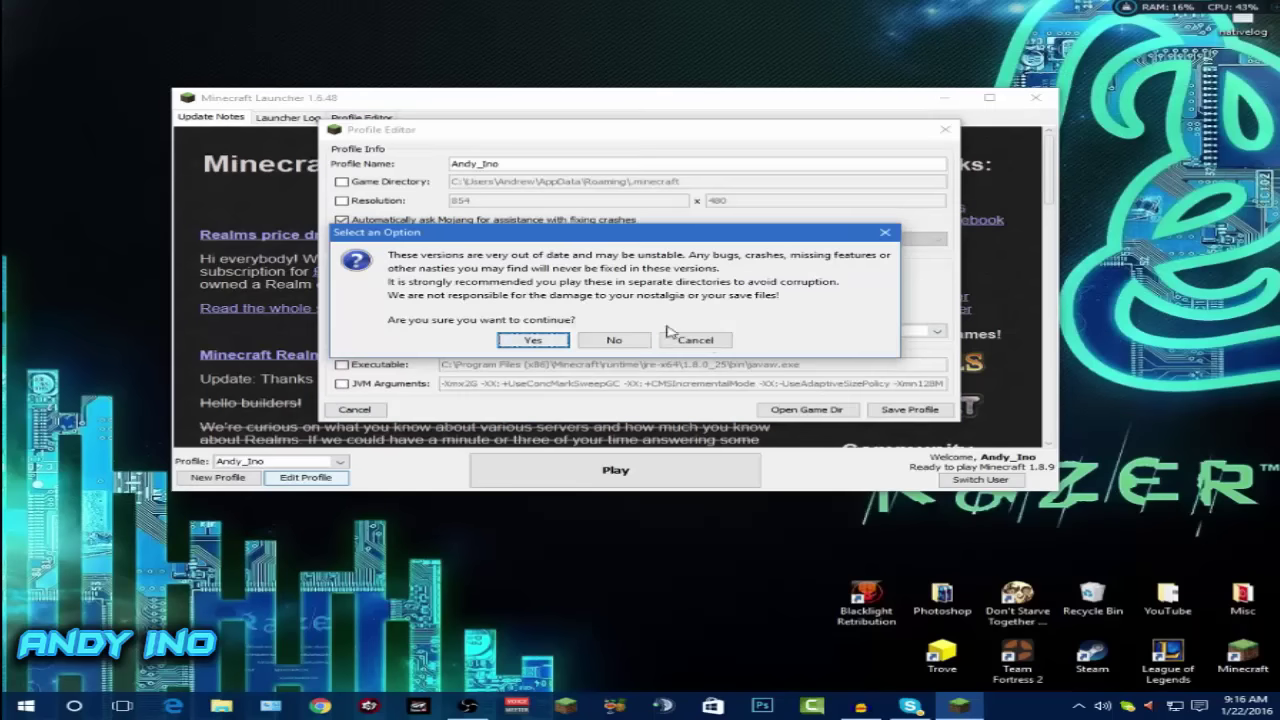
pyautogui.click(548, 342)
pyautogui.click(341, 274)
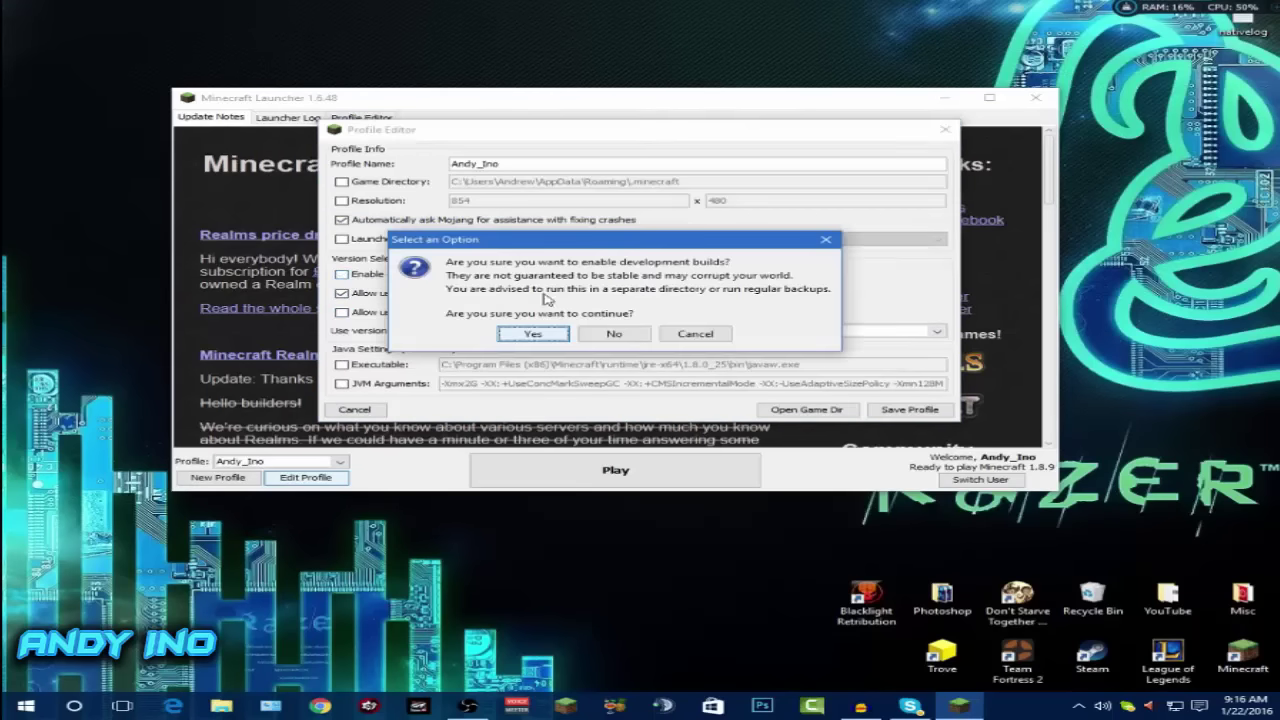
pyautogui.click(566, 339)
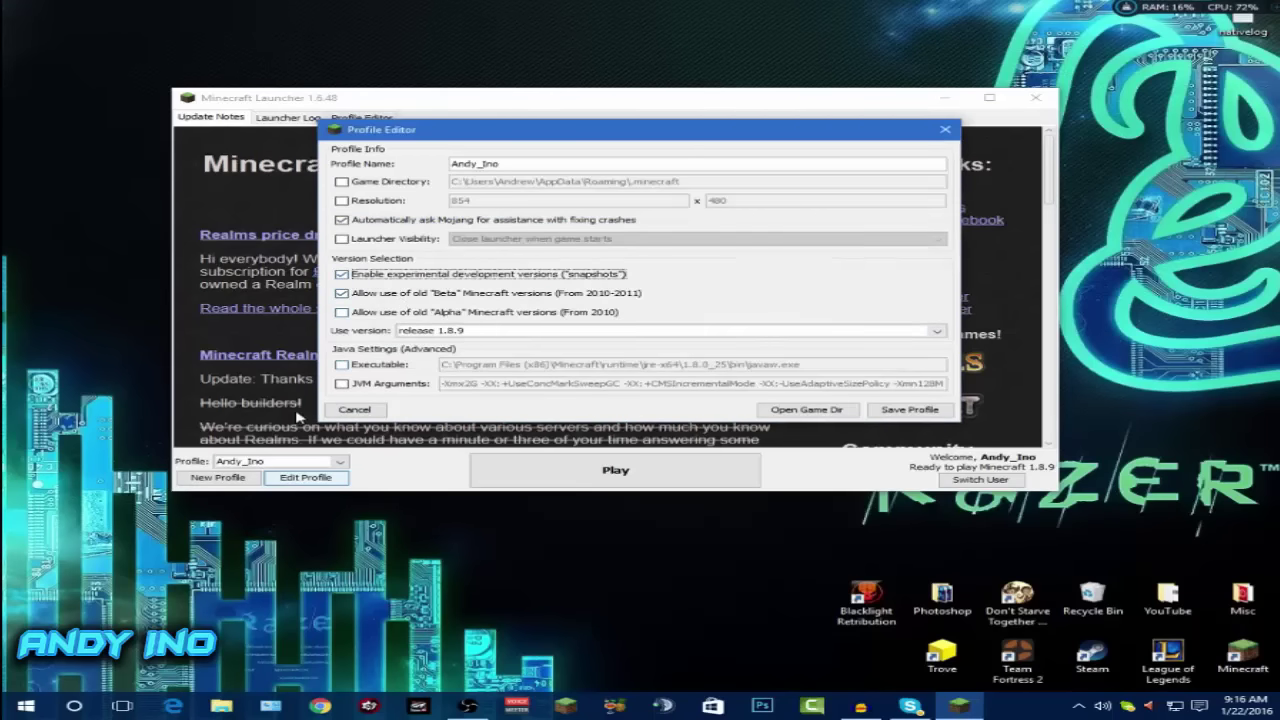
# - Re-enable JVM Arguments and change the memory limit from -Xmx1G to -Xmx2G
pyautogui.click(341, 384)
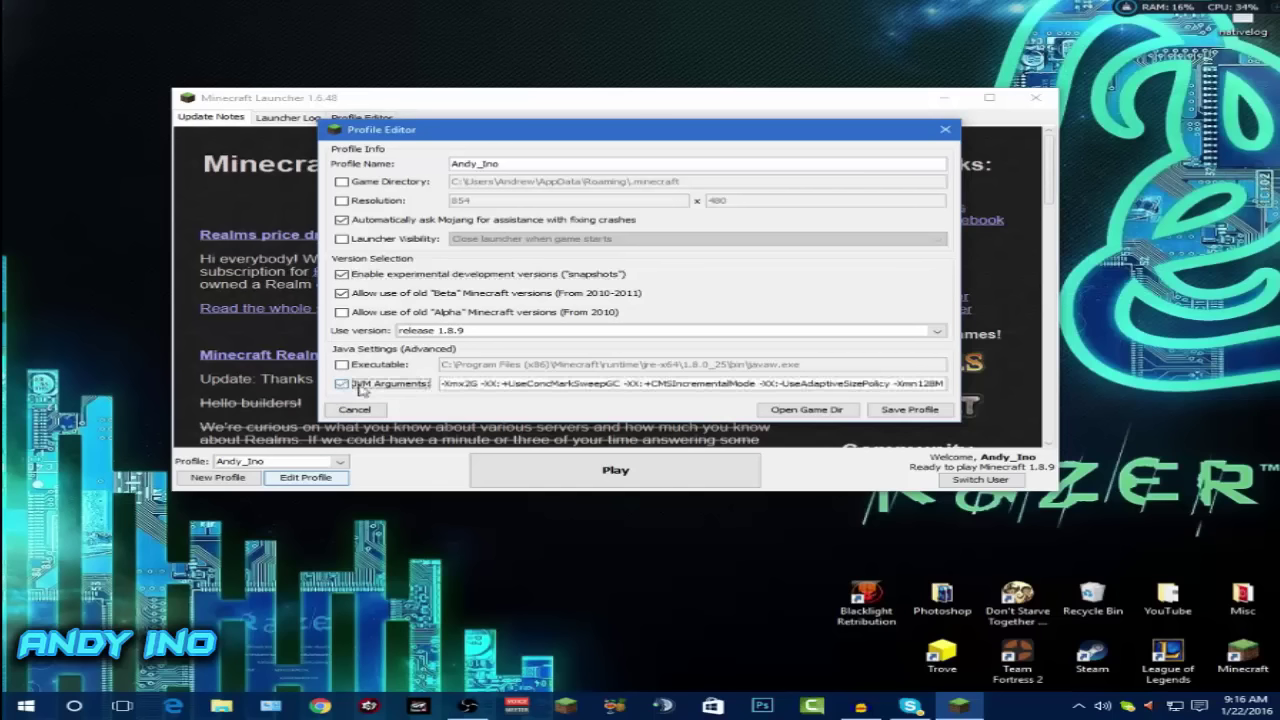
pyautogui.click(470, 384)
pyautogui.moveTo(725, 138)
pyautogui.mouseDown()
pyautogui.moveTo(772, 144)
pyautogui.moveTo(690, 164)
pyautogui.moveTo(705, 160)
pyautogui.moveTo(673, 151)
pyautogui.mouseUp()
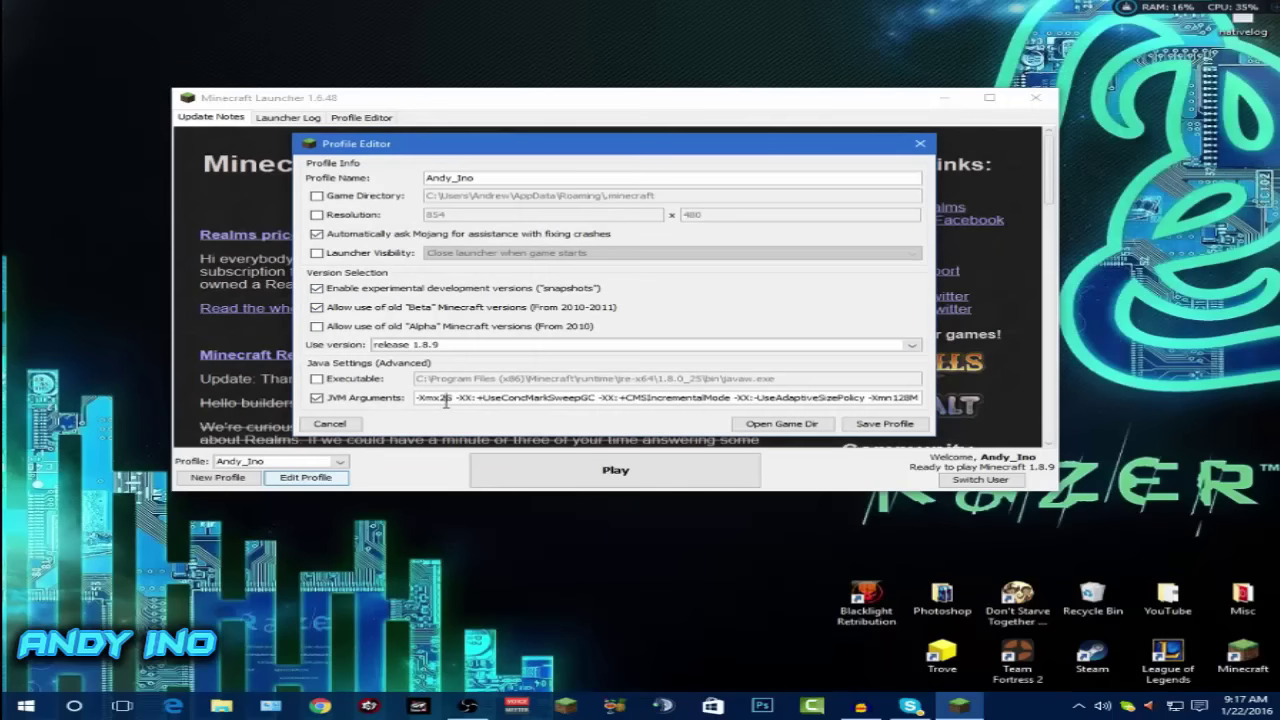
pyautogui.moveTo(601, 150); pyautogui.dragTo(617, 145)
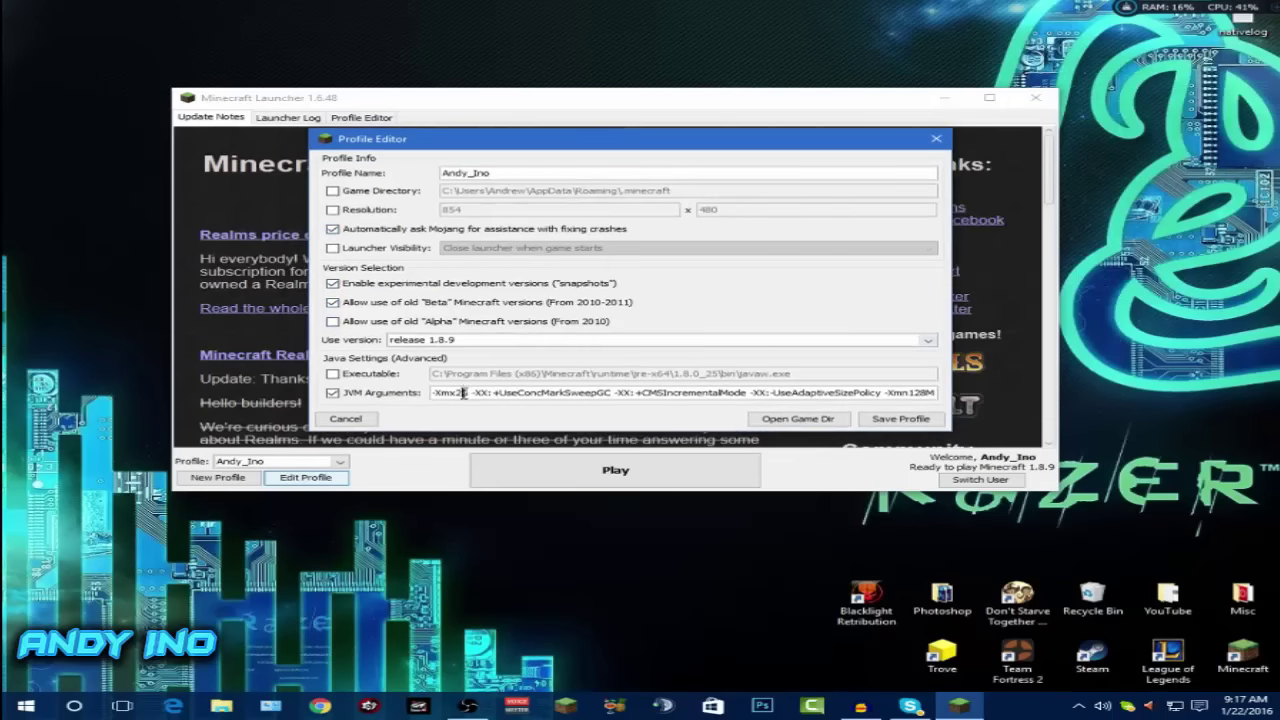
pyautogui.press('BackSpace')
pyautogui.write('1')
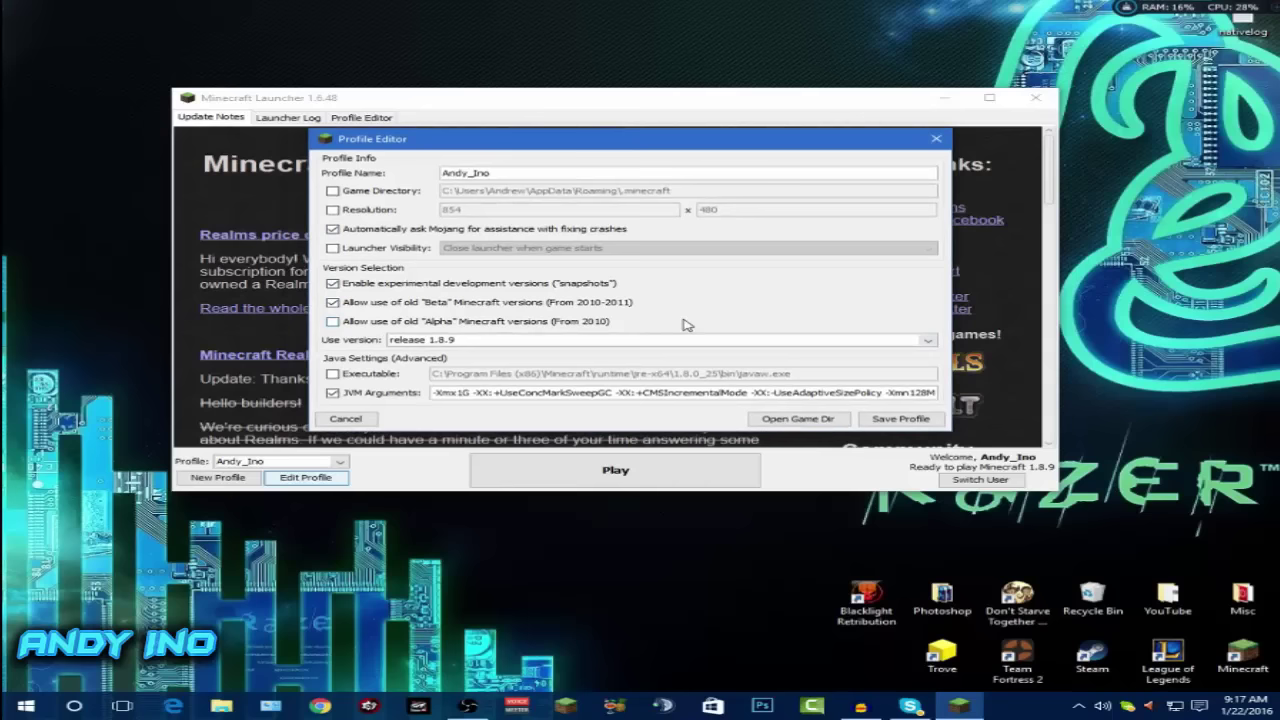
pyautogui.press('BackSpace')
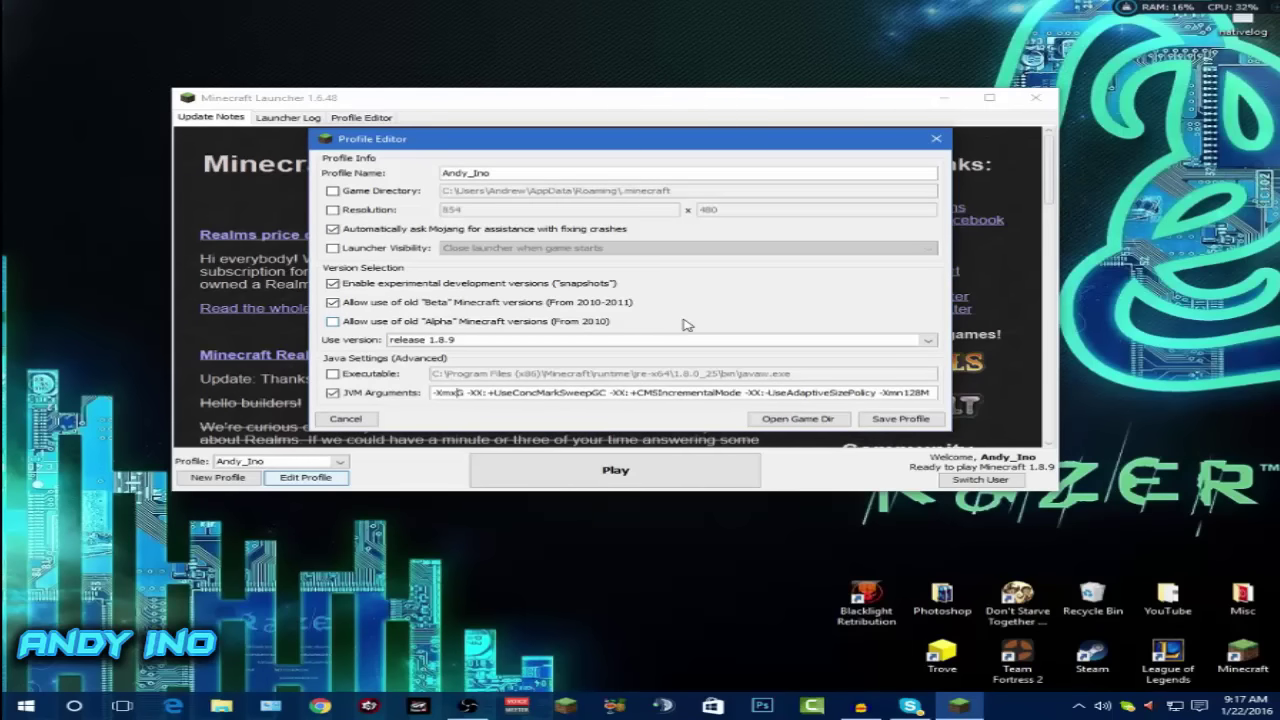
pyautogui.write('2')
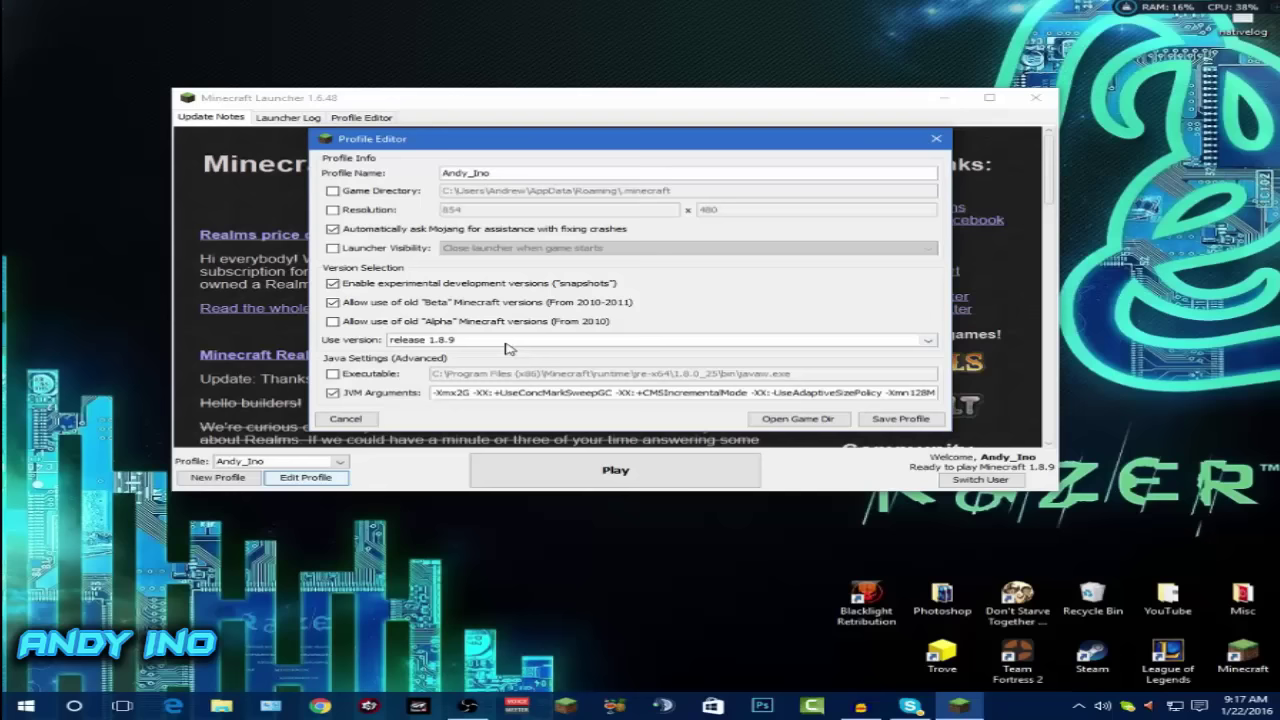
# - Save the profile, launch the game, dismiss the recording tip and maximize the window
pyautogui.click(927, 420)
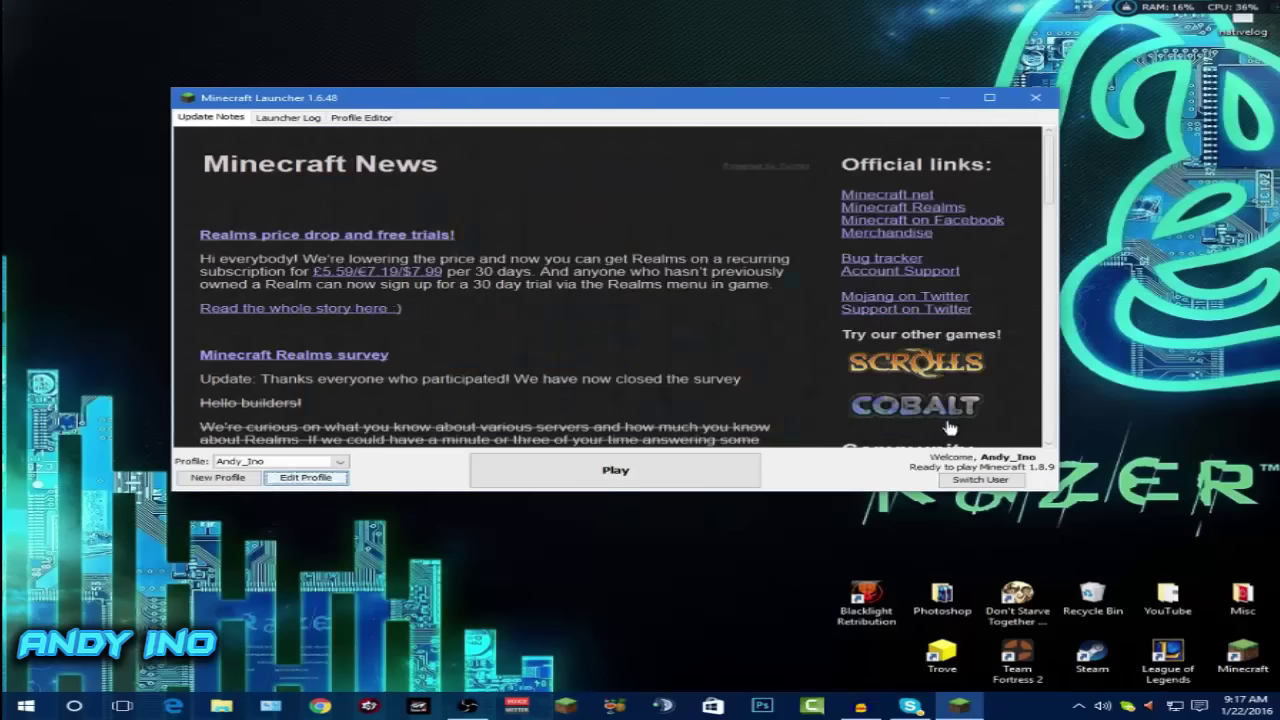
pyautogui.click(697, 475)
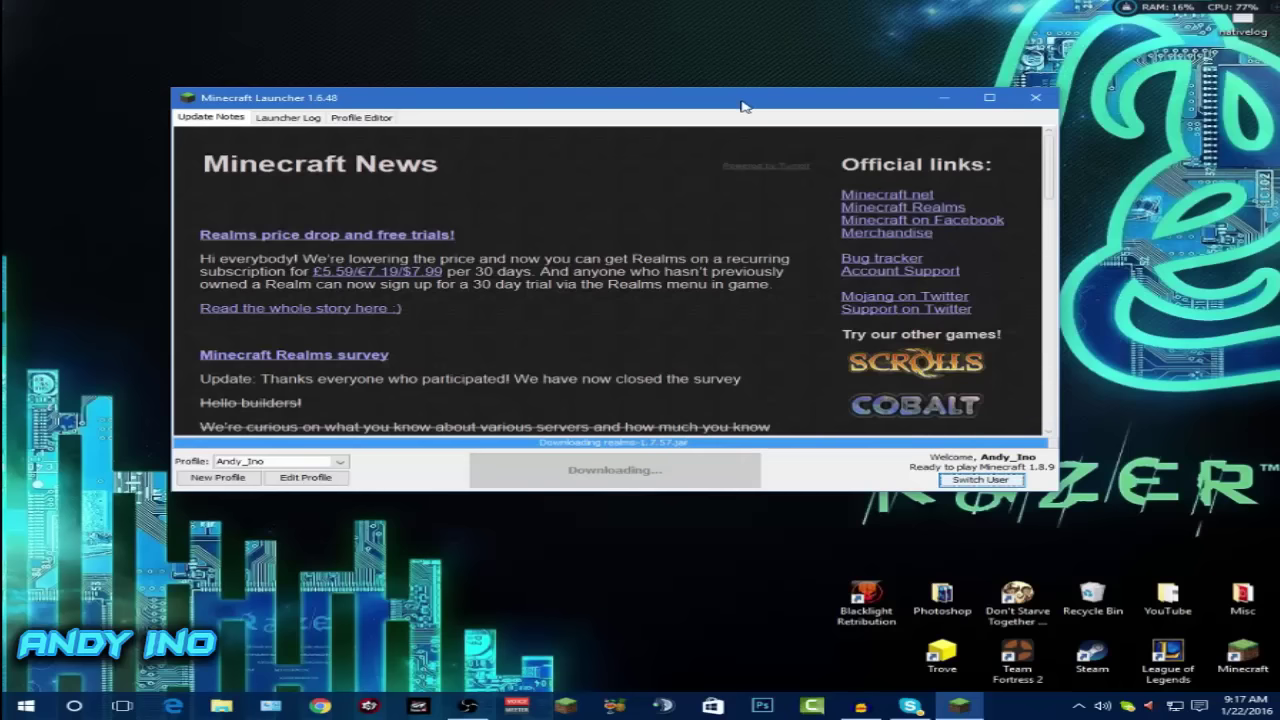
pyautogui.moveTo(742, 105)
pyautogui.mouseDown()
pyautogui.moveTo(812, 31)
pyautogui.moveTo(818, 51)
pyautogui.moveTo(778, 82)
pyautogui.mouseUp()
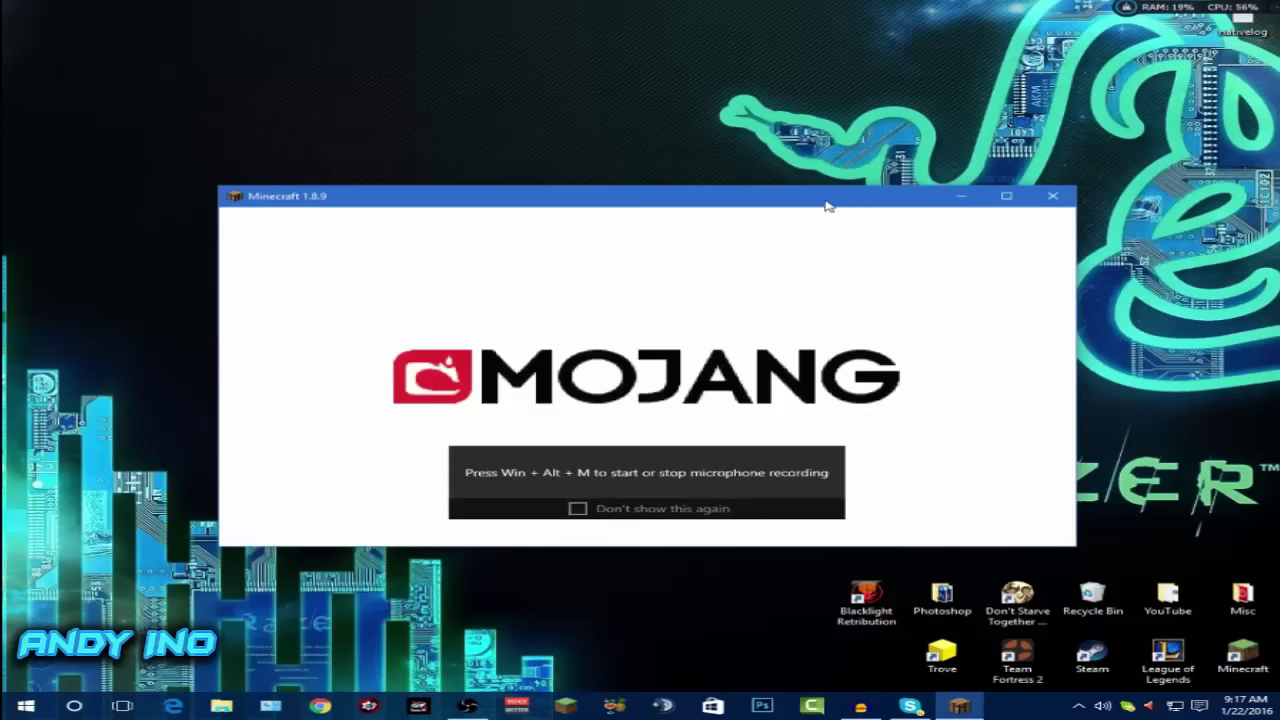
pyautogui.click(830, 458)
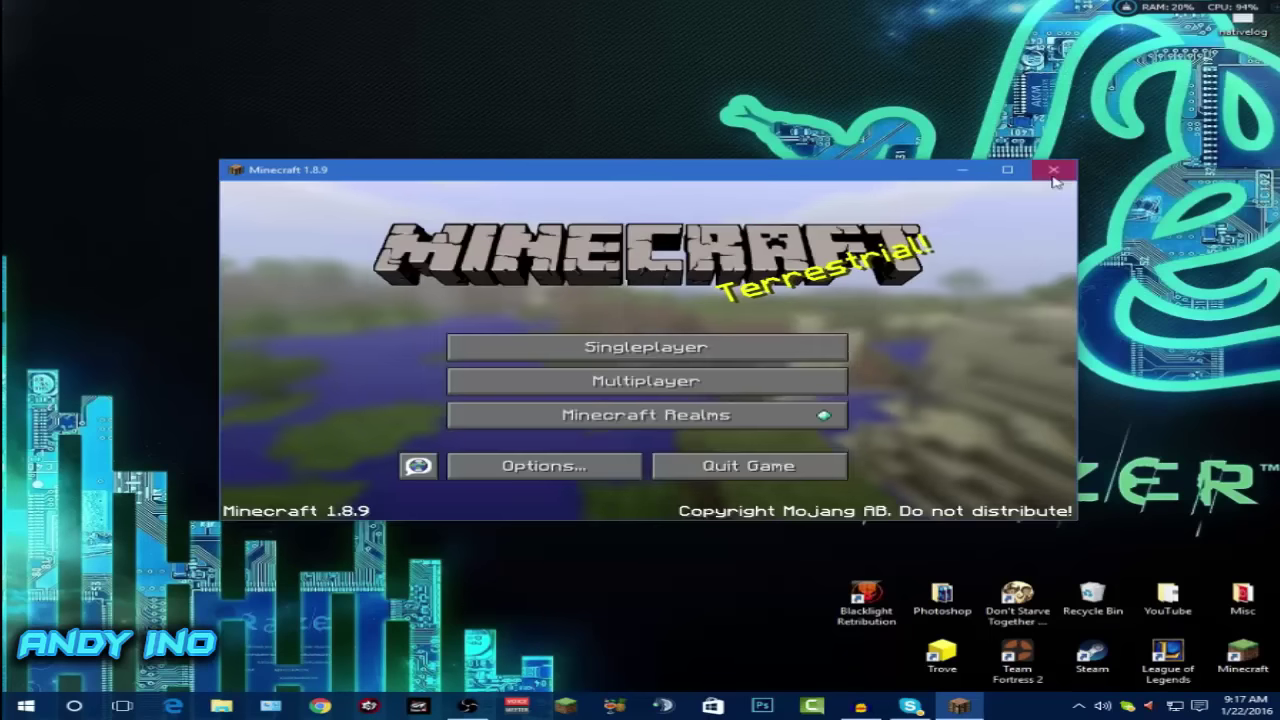
pyautogui.click(1006, 195)
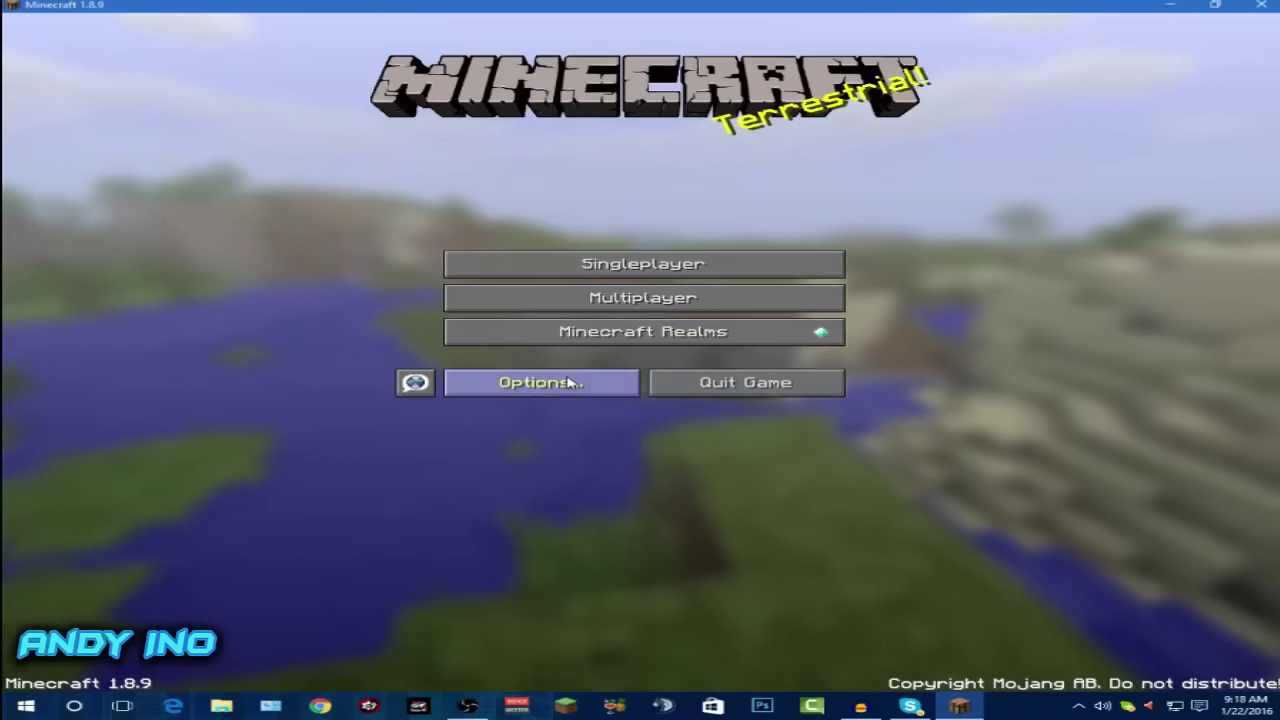
# - Set Graphics Fast, Smooth Lighting off, Particles Minimal, Entity Shadows off, render distance 5 chunks
pyautogui.click(530, 383)
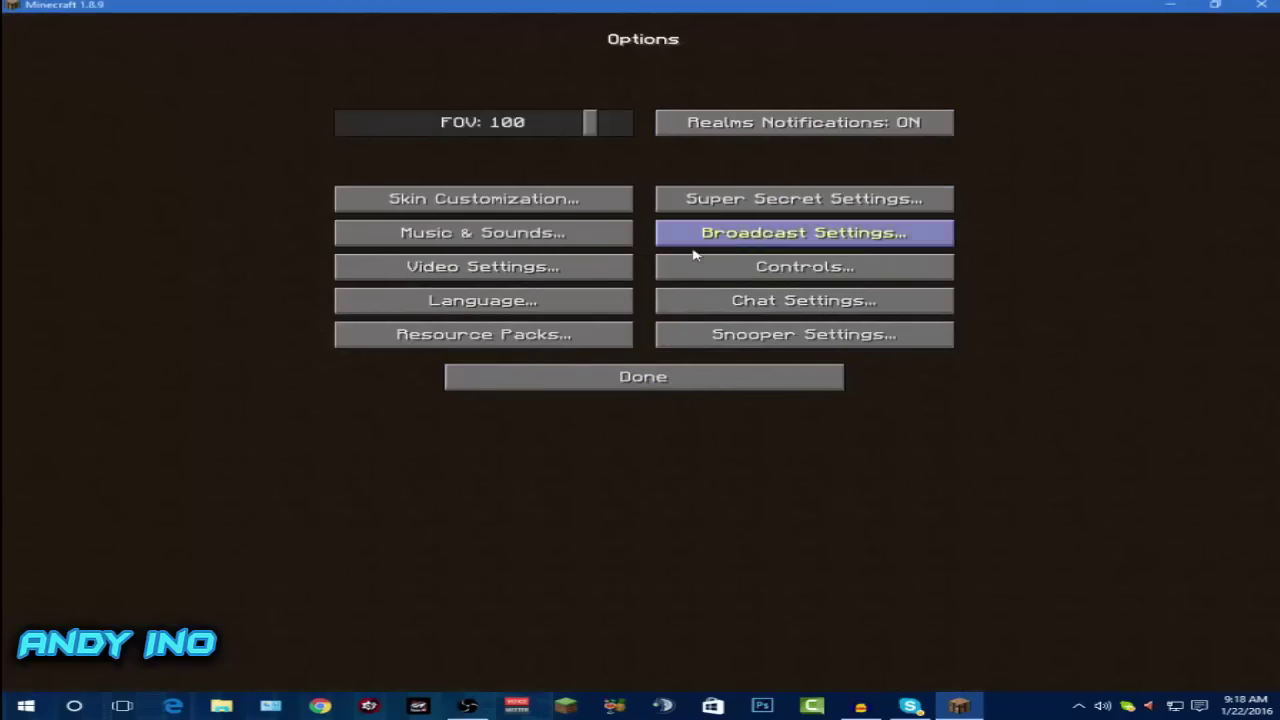
pyautogui.click(492, 274)
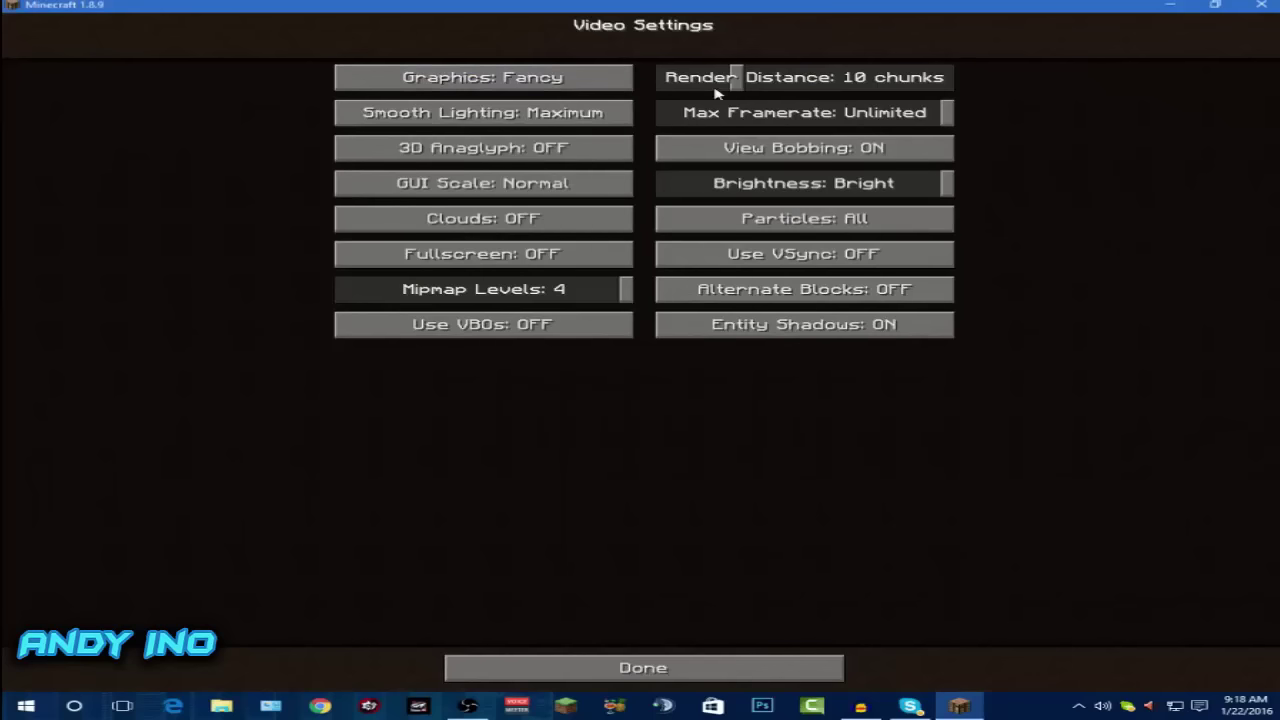
pyautogui.click(541, 82)
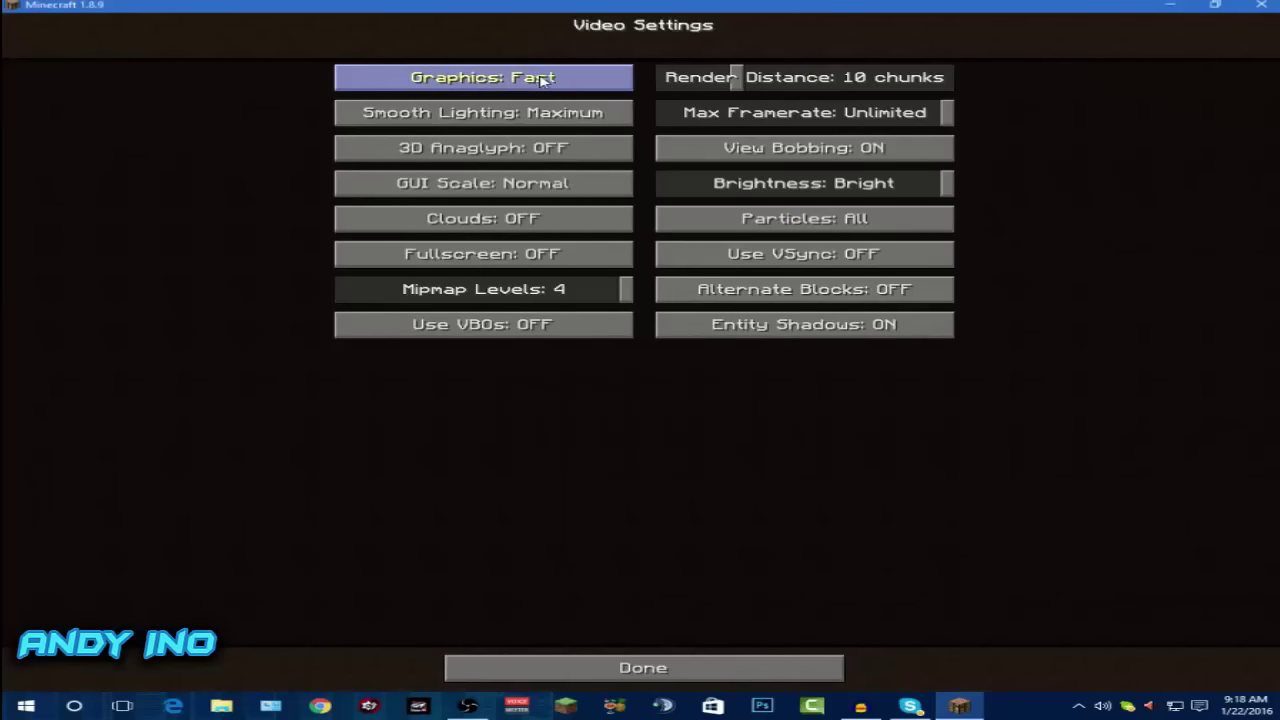
pyautogui.click(578, 117)
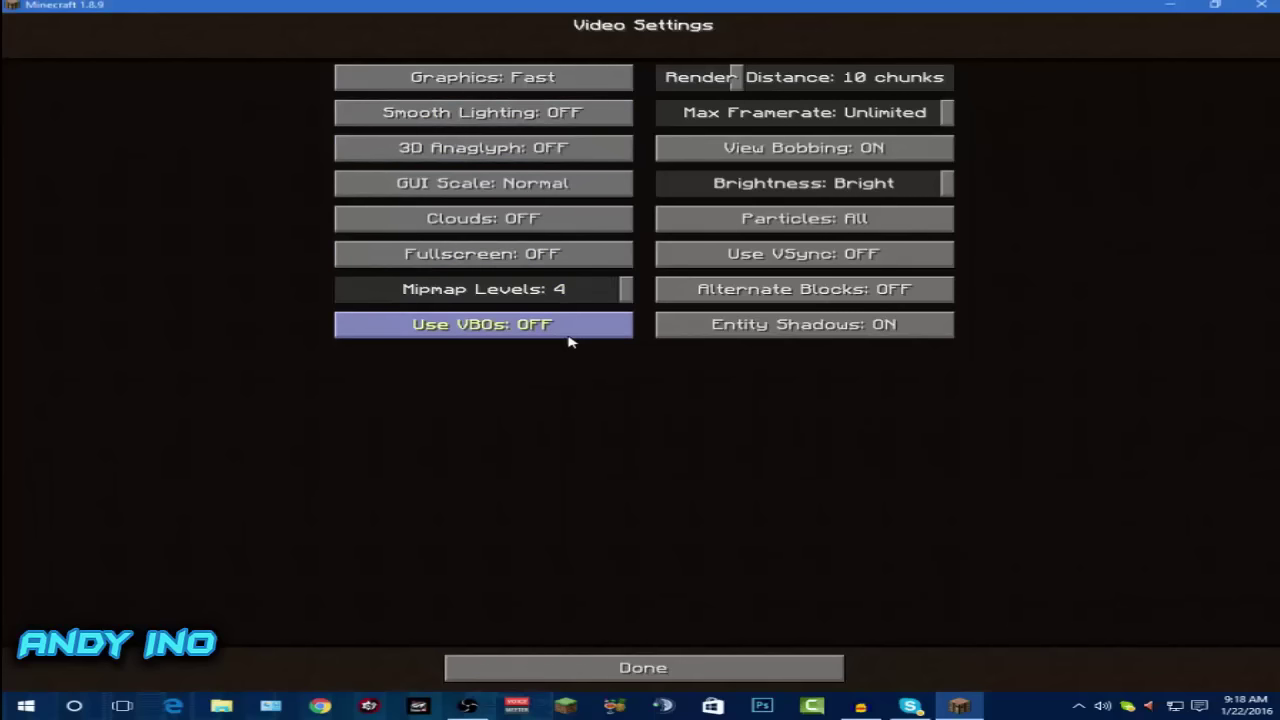
pyautogui.click(760, 218)
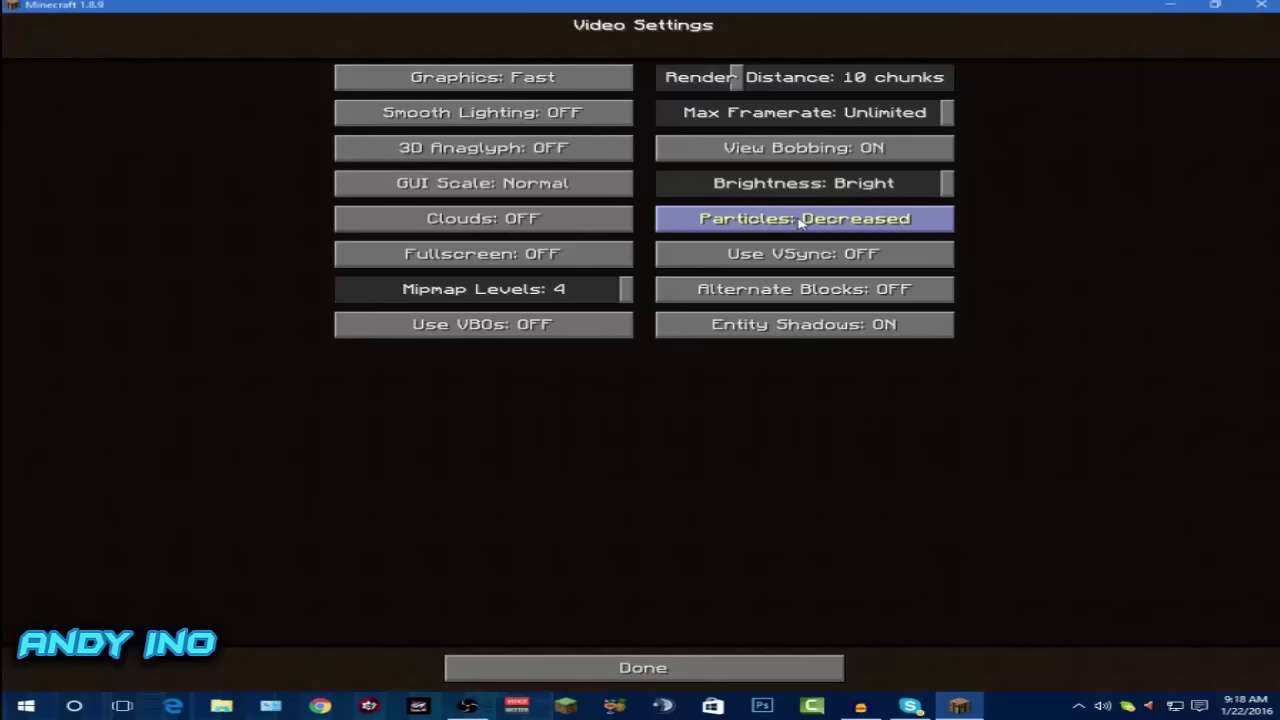
pyautogui.click(800, 226)
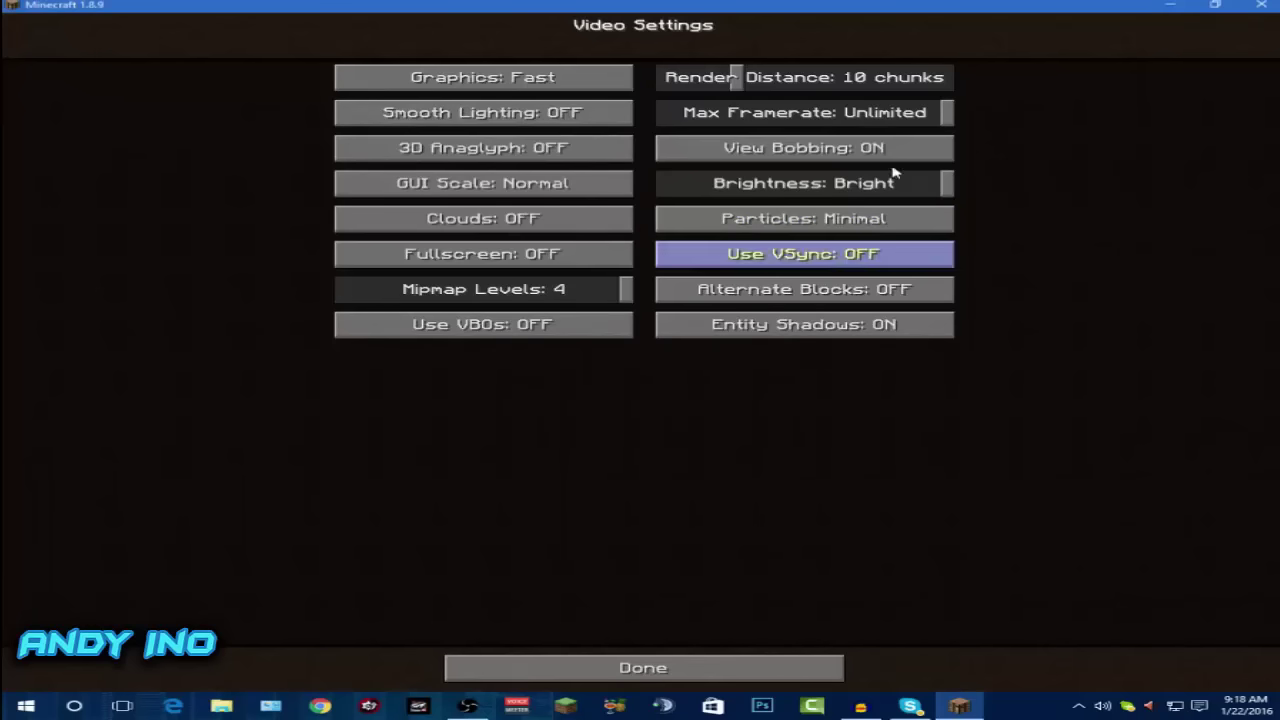
pyautogui.click(826, 333)
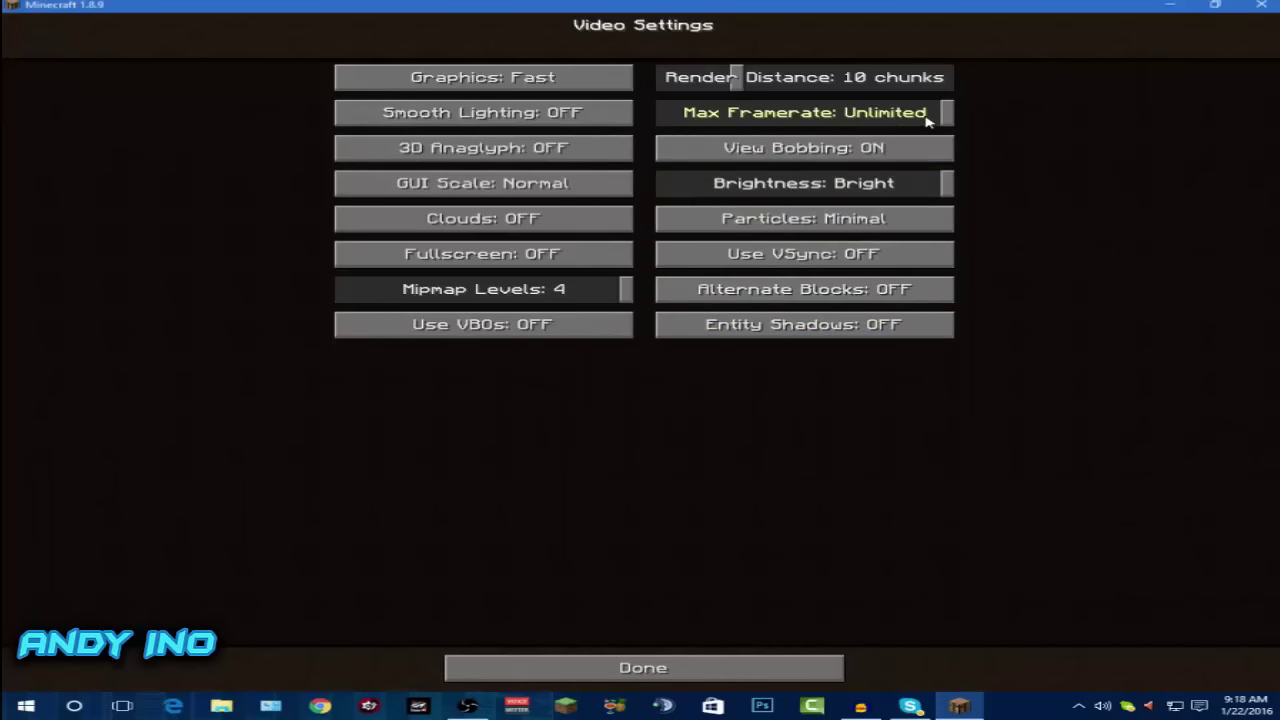
pyautogui.moveTo(737, 80)
pyautogui.mouseDown()
pyautogui.moveTo(658, 85)
pyautogui.moveTo(749, 82)
pyautogui.moveTo(679, 89)
pyautogui.moveTo(690, 88)
pyautogui.mouseUp()
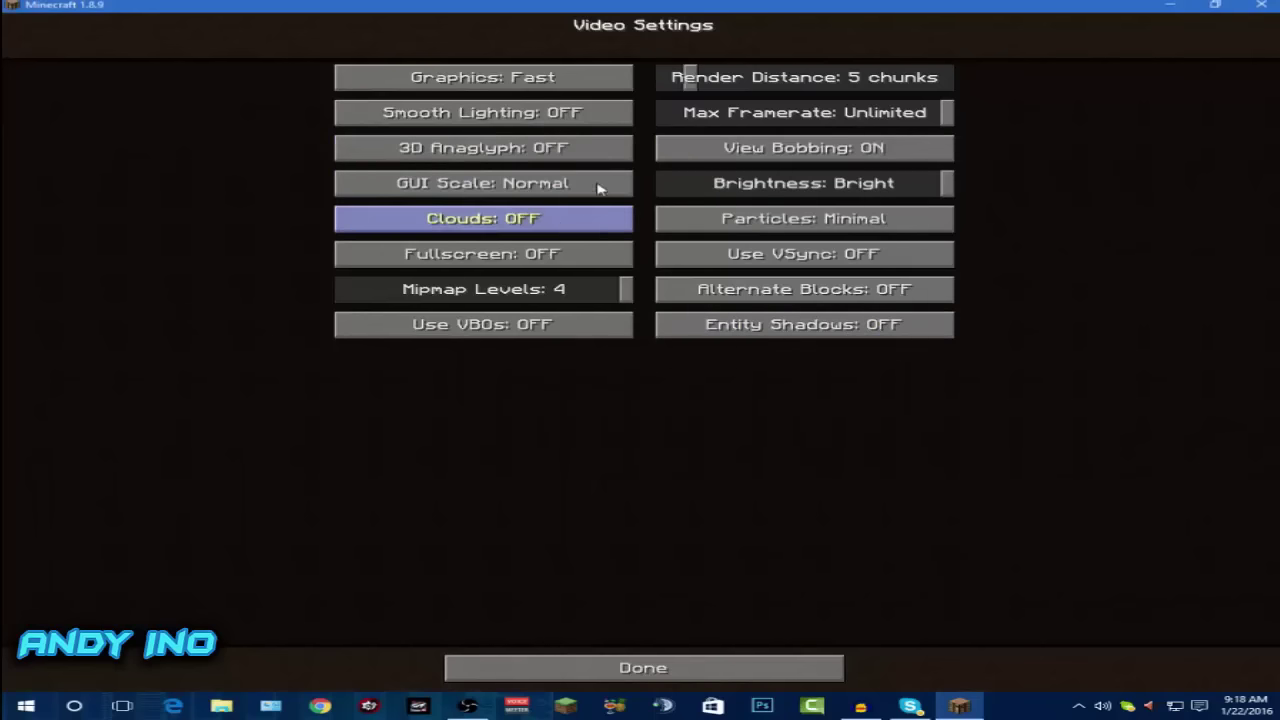
# - Leave the settings and begin creating a new singleplayer world
pyautogui.click(634, 668)
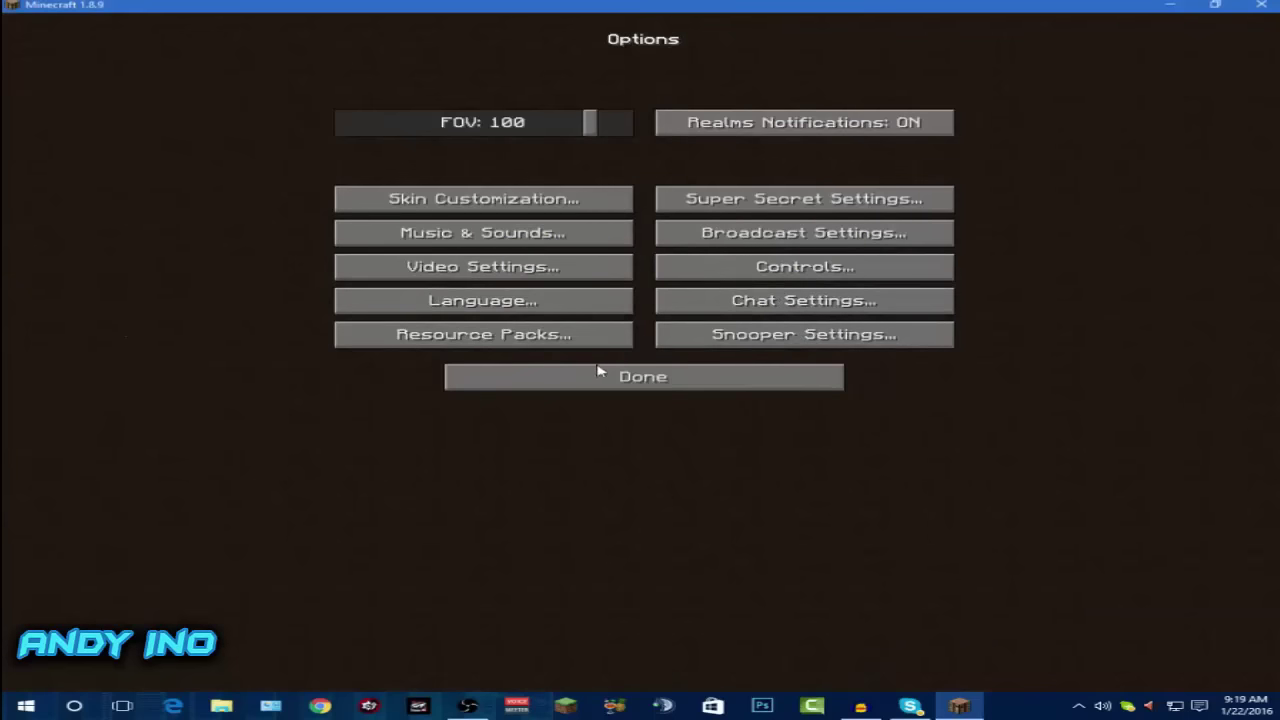
pyautogui.click(629, 389)
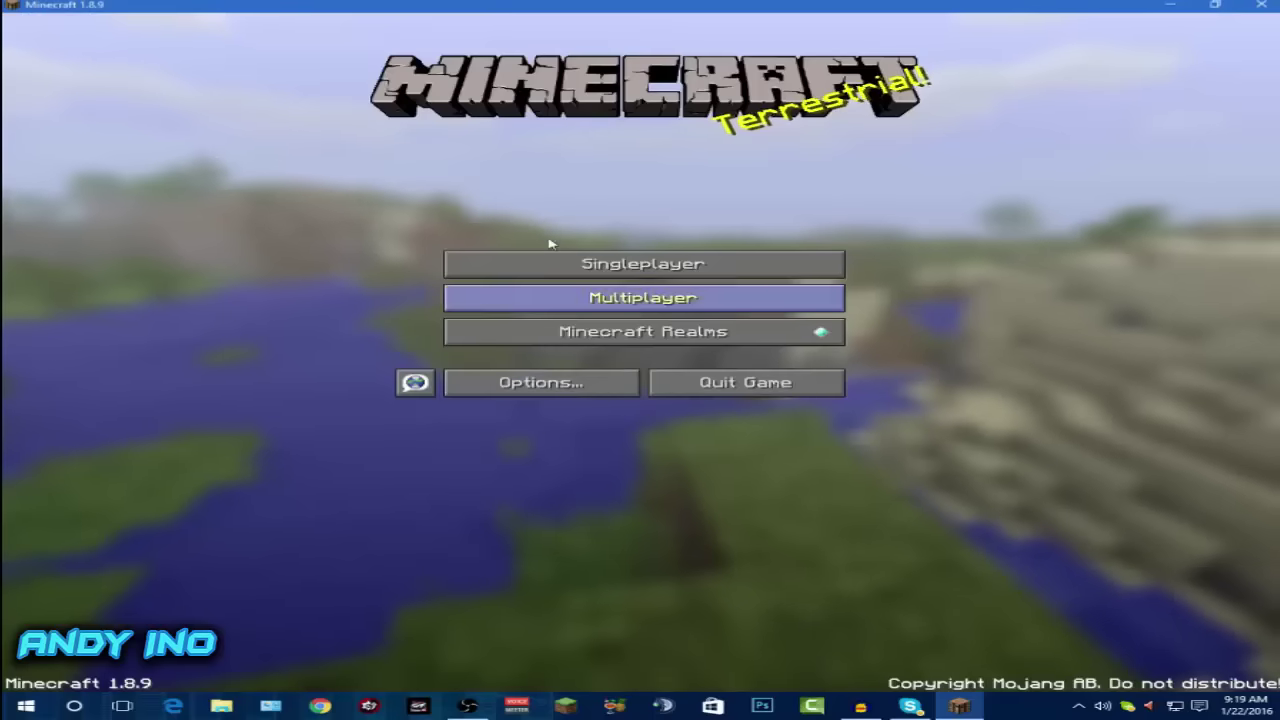
pyautogui.click(630, 262)
pyautogui.click(860, 632)
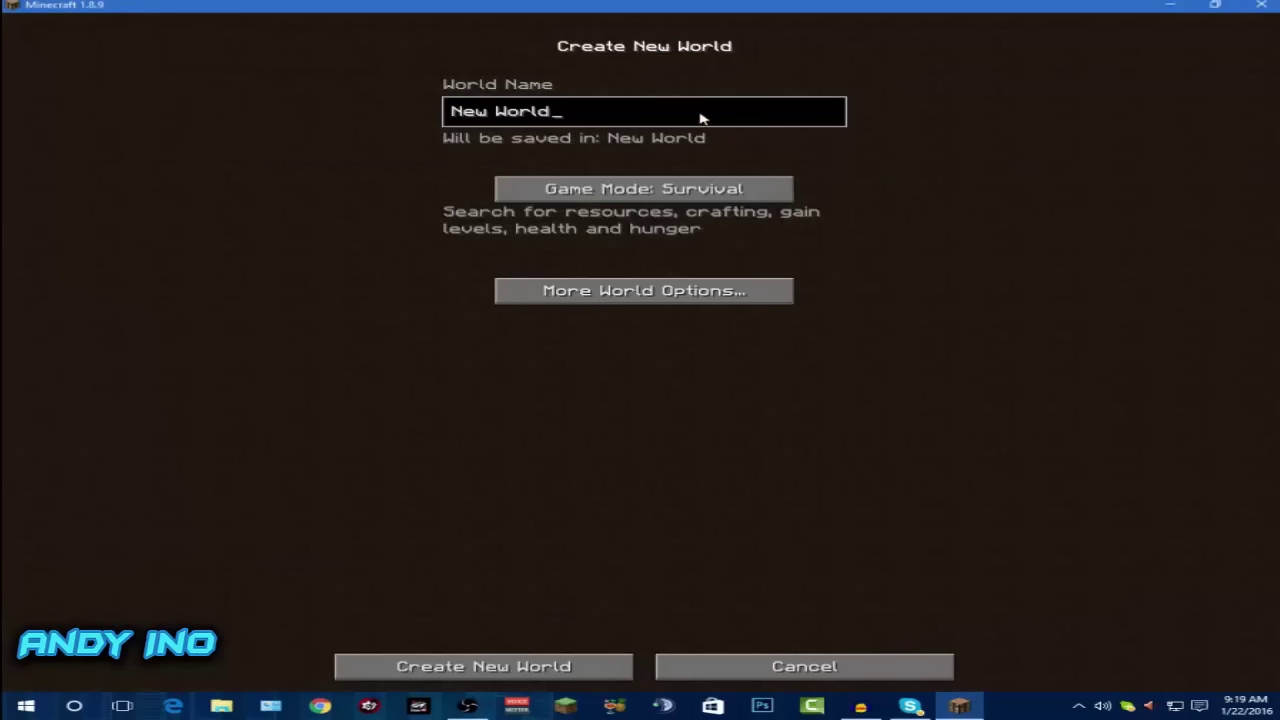
# - Name the world Test1 with Creative game mode and view the extra world options
pyautogui.press('BackSpace')
pyautogui.press('BackSpace')
pyautogui.press('BackSpace')
pyautogui.press('BackSpace')
pyautogui.click(740, 192)
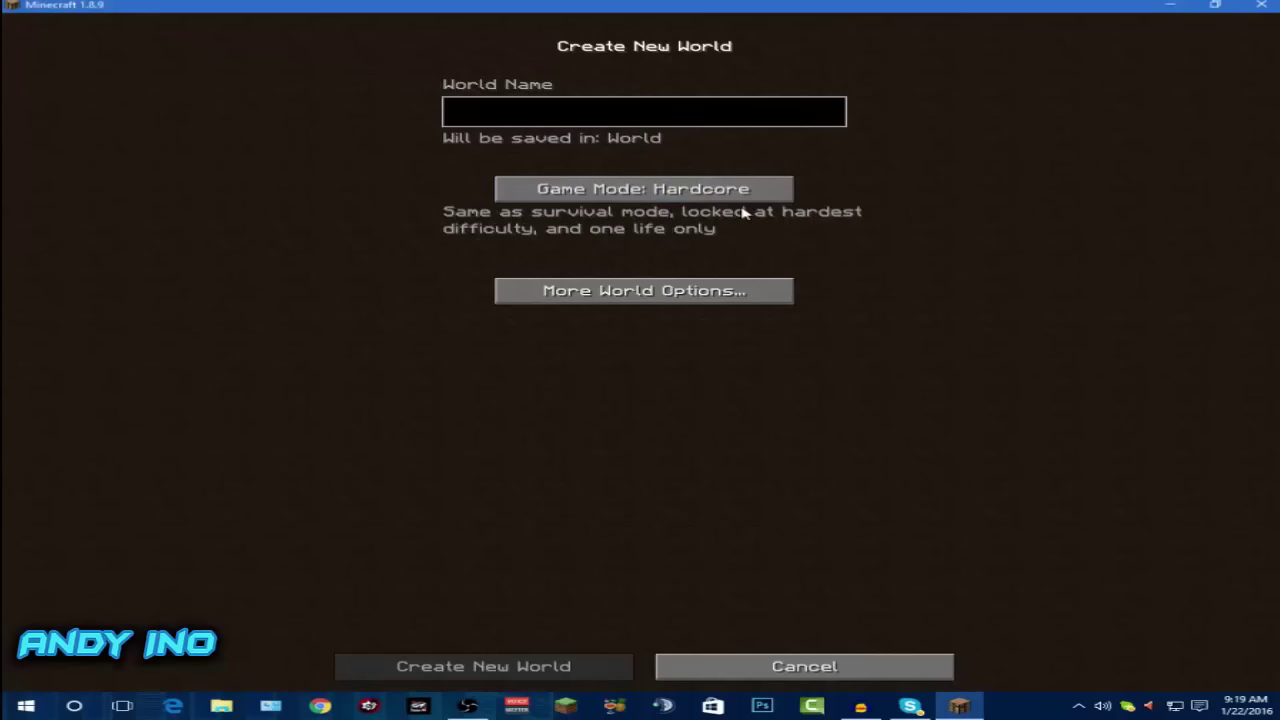
pyautogui.click(770, 195)
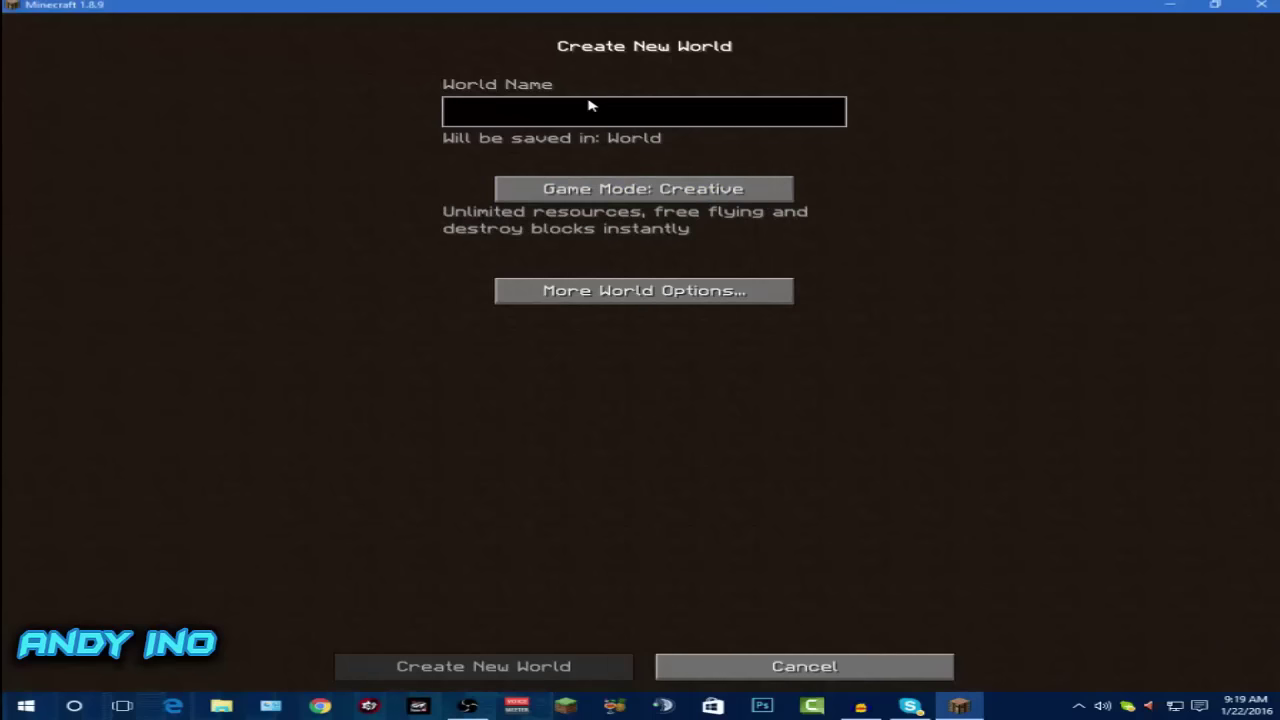
pyautogui.write('Test1')
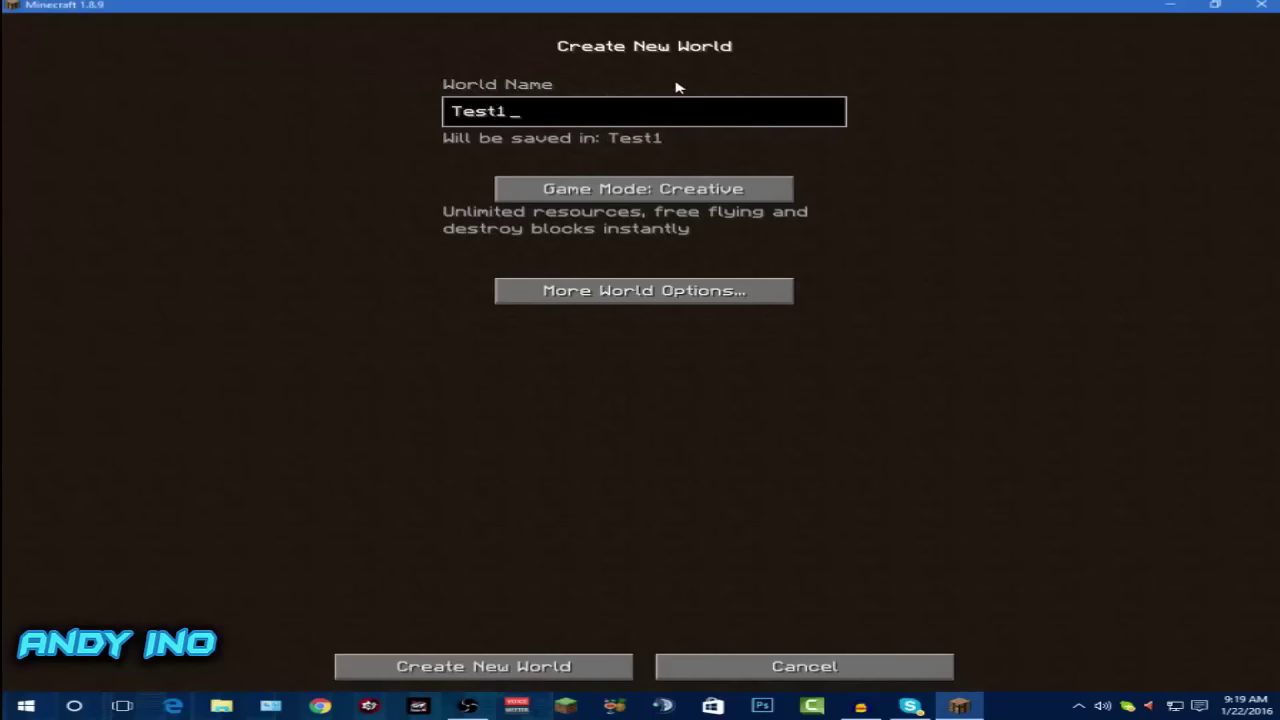
pyautogui.click(634, 298)
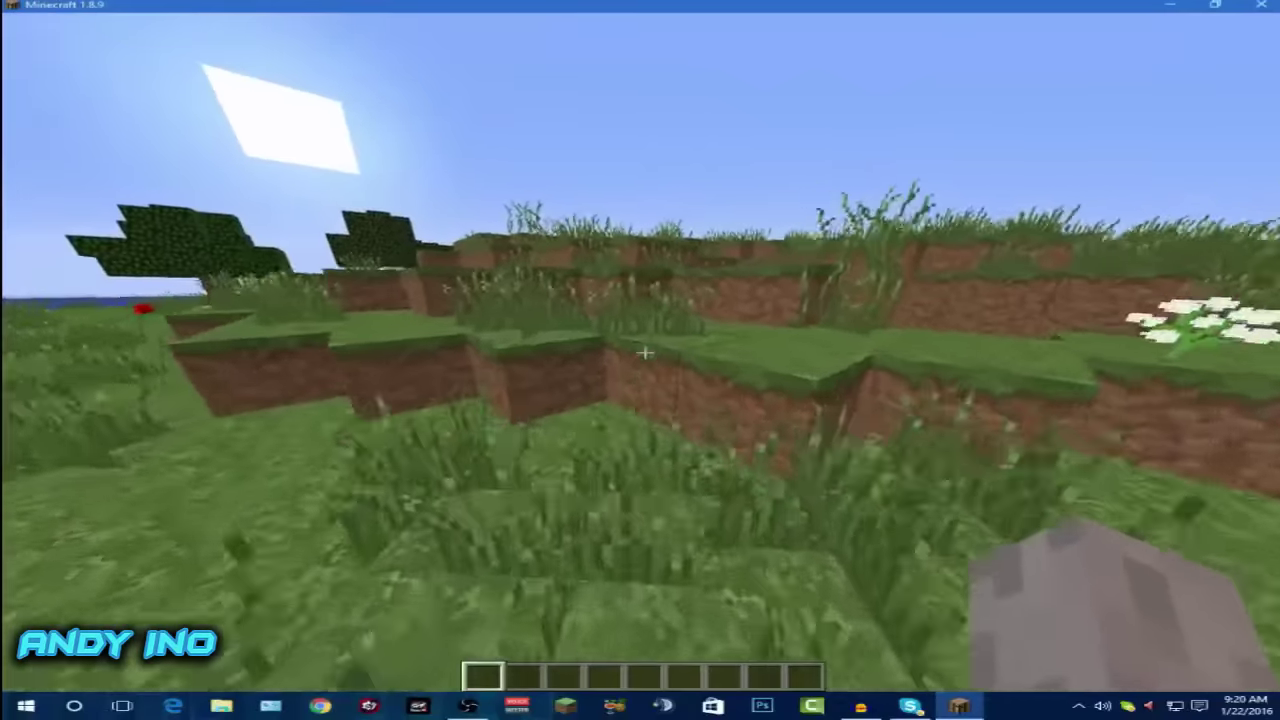
# - Check the video settings from the pause menu and return to the game
pyautogui.press('Escape')
pyautogui.click(506, 306)
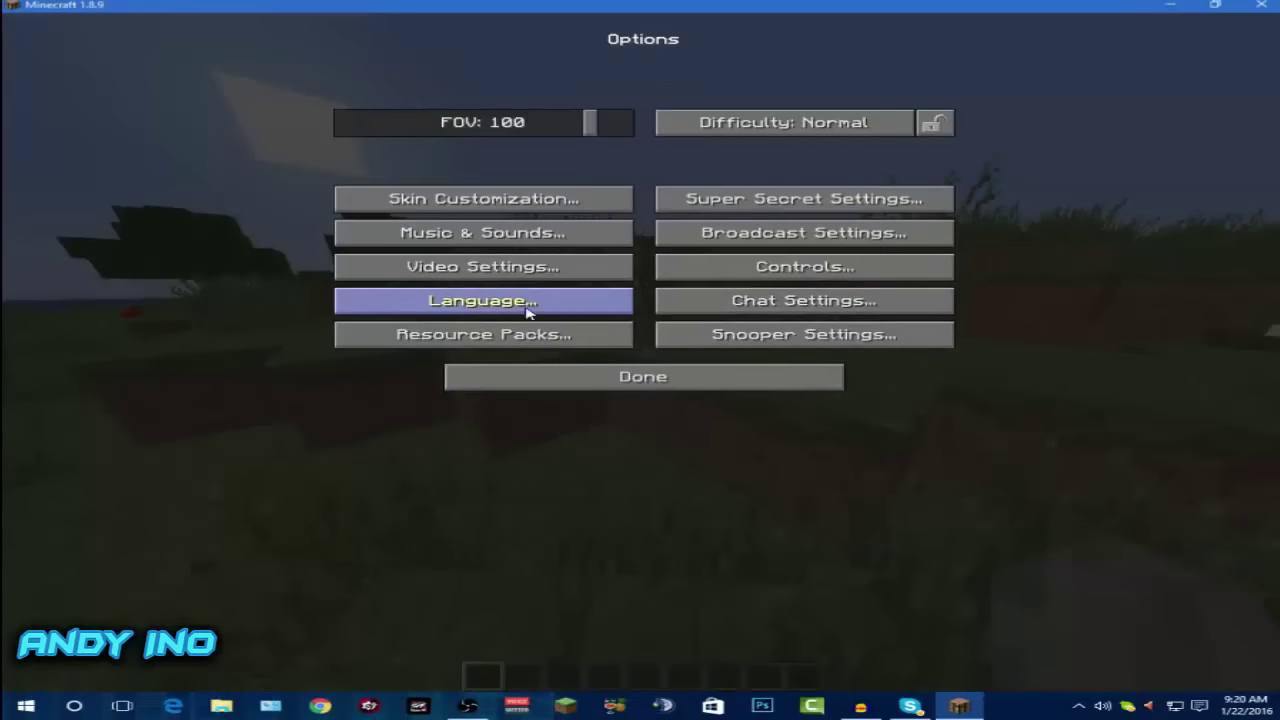
pyautogui.click(529, 272)
pyautogui.press('Escape')
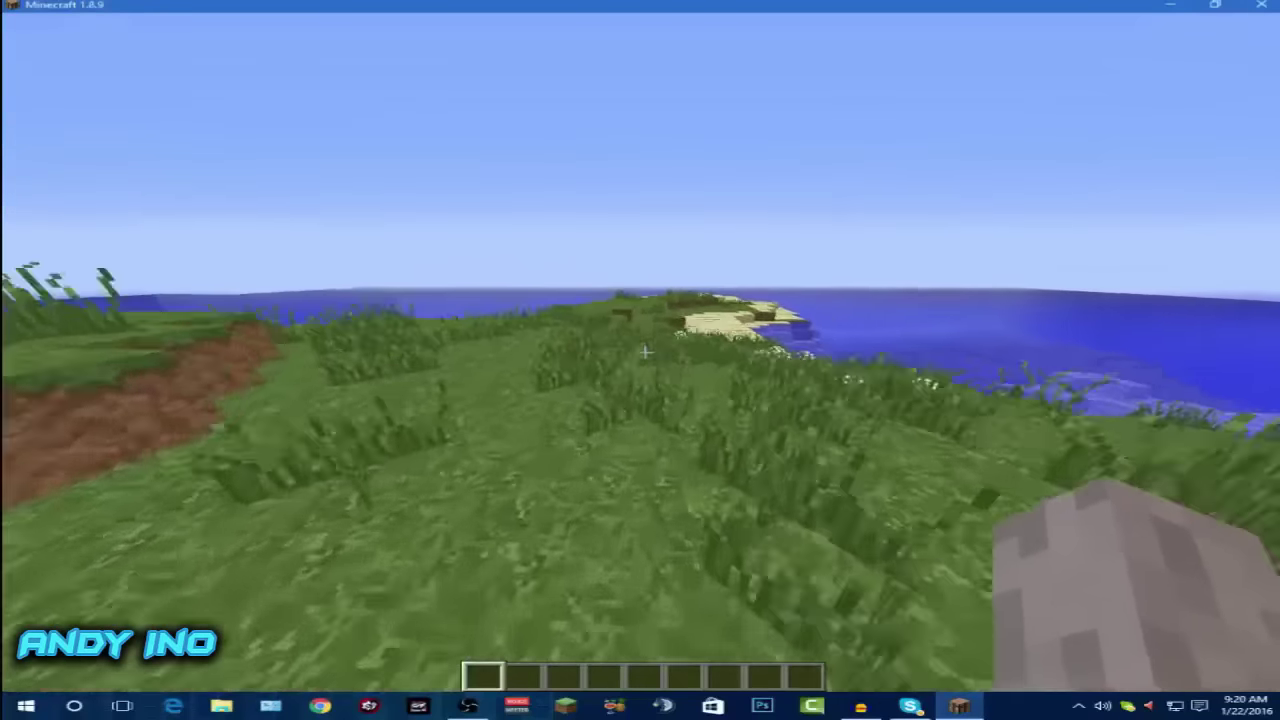
# - Show the F3 debug overlay and walk forward watching the fps counter
pyautogui.press('F3')
pyautogui.press('w')
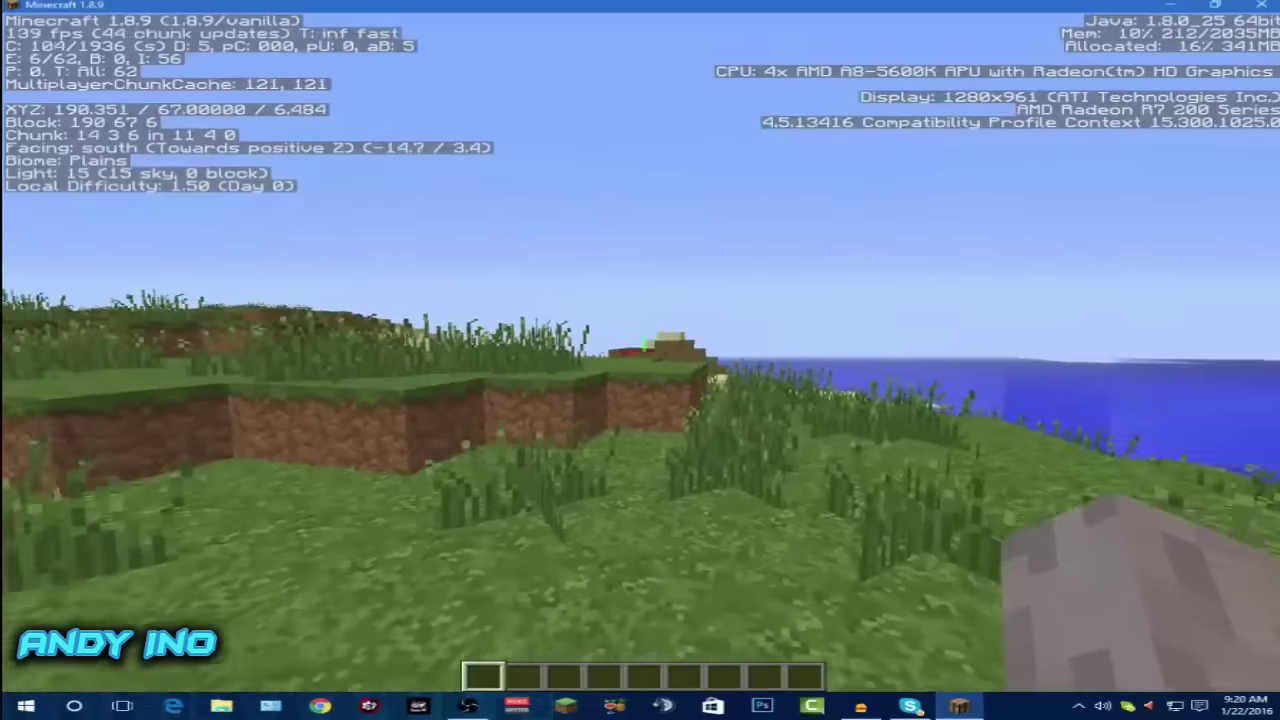
pyautogui.press('w')
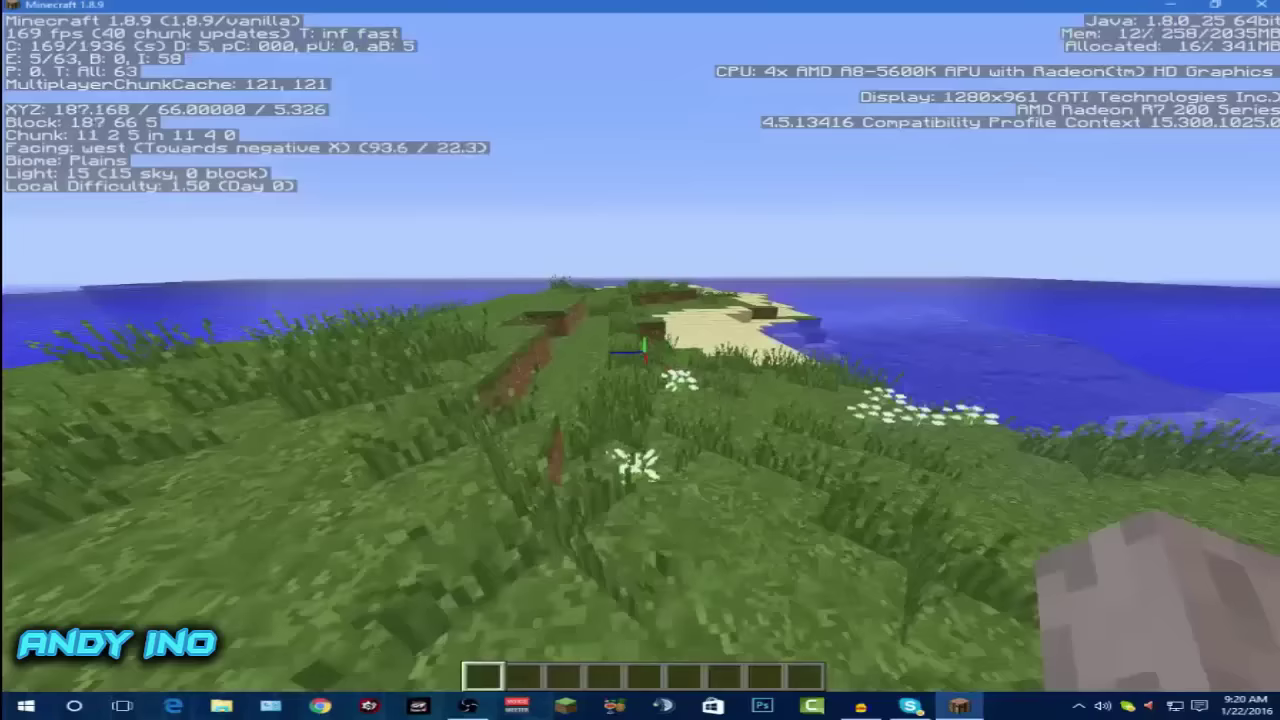
pyautogui.press('w')
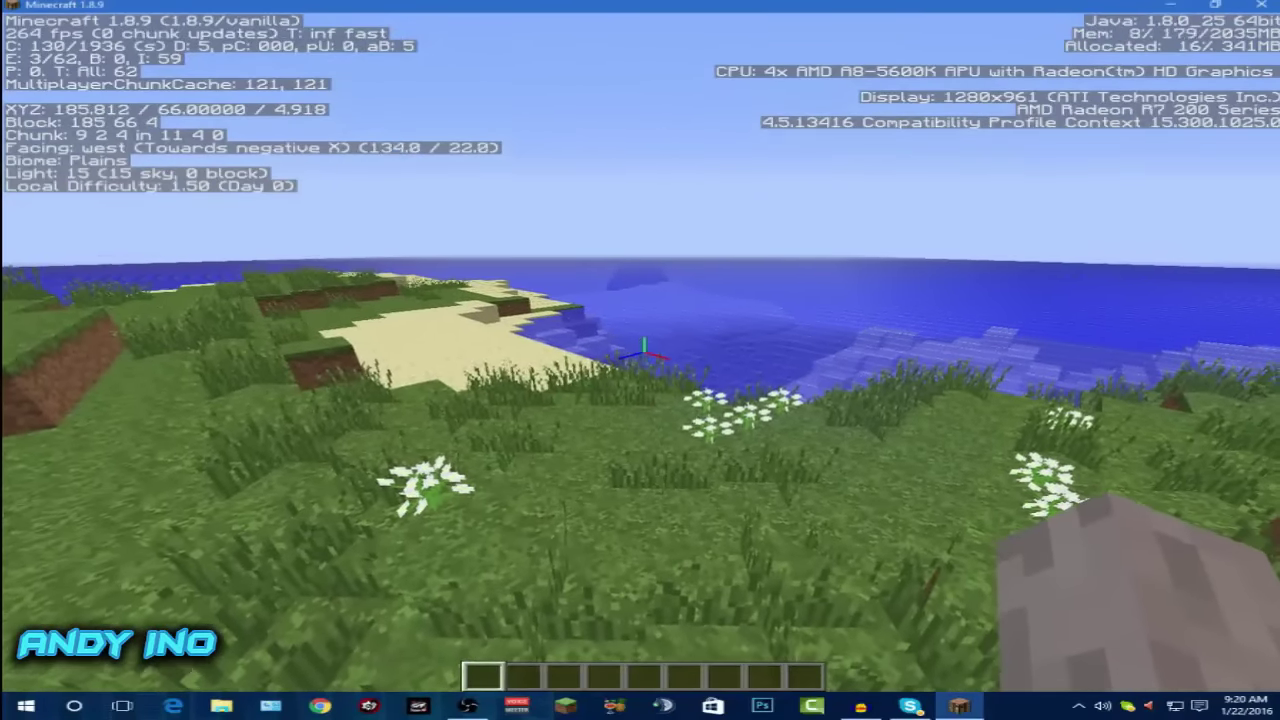
pyautogui.moveTo(640, 360)
pyautogui.press('Escape')
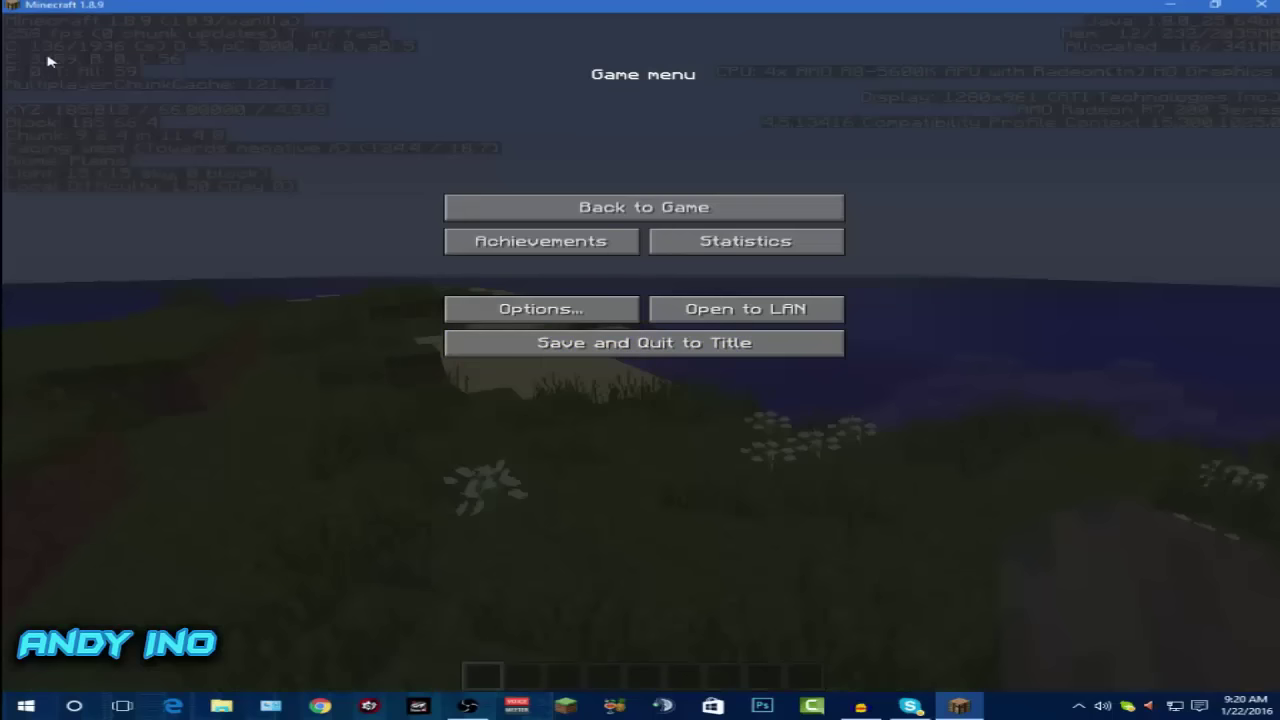
pyautogui.press('Escape')
# - Roam across the shore, plains and hills, jumping over terrain, then pause the game
pyautogui.press('w')
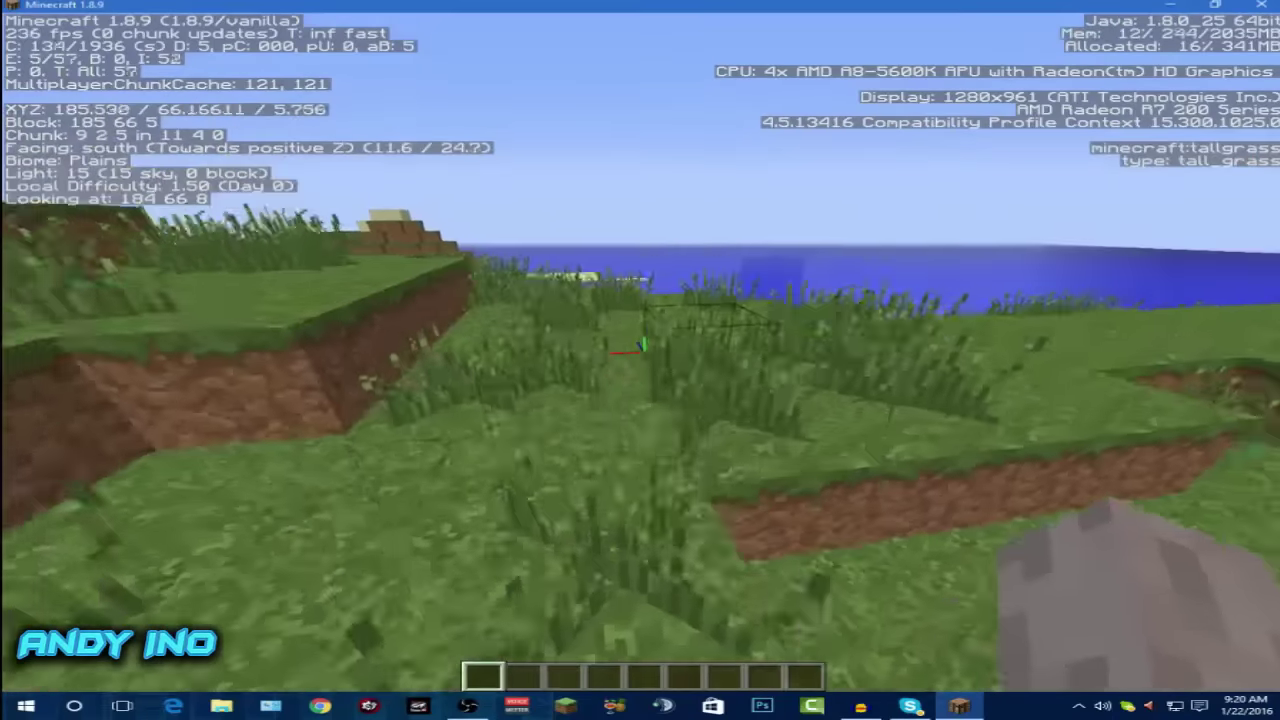
pyautogui.press('space')
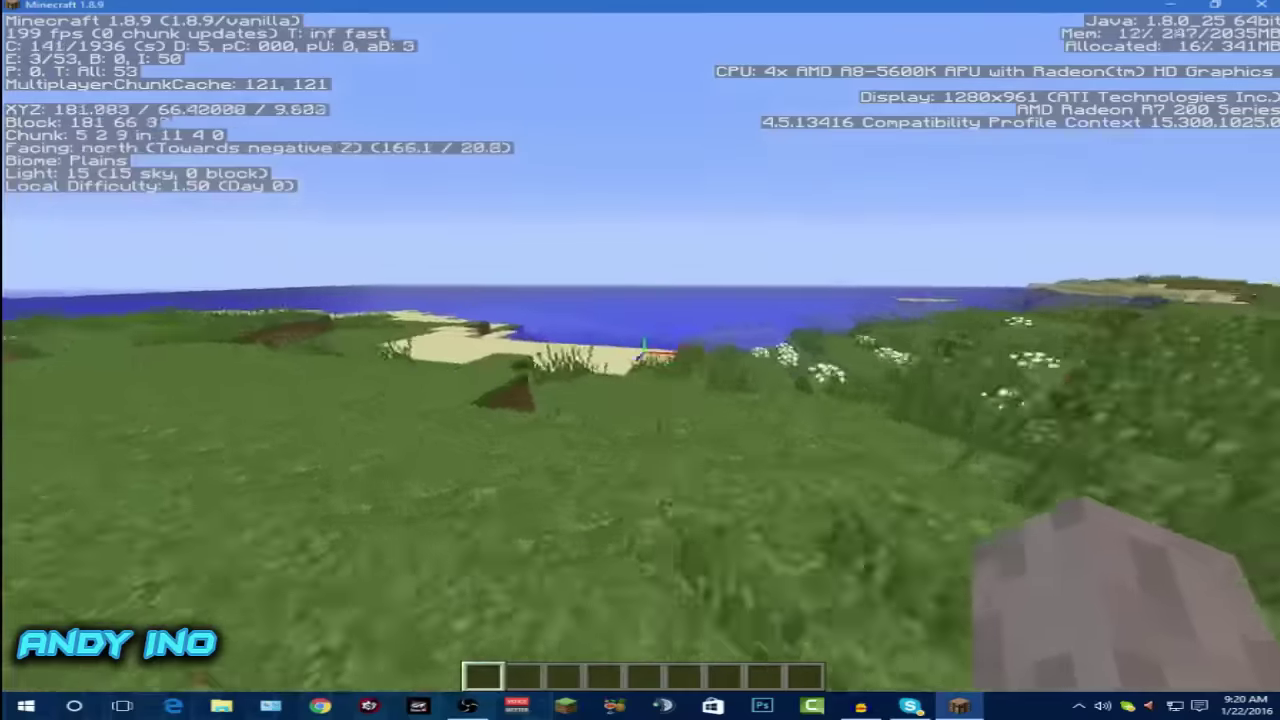
pyautogui.press('w')
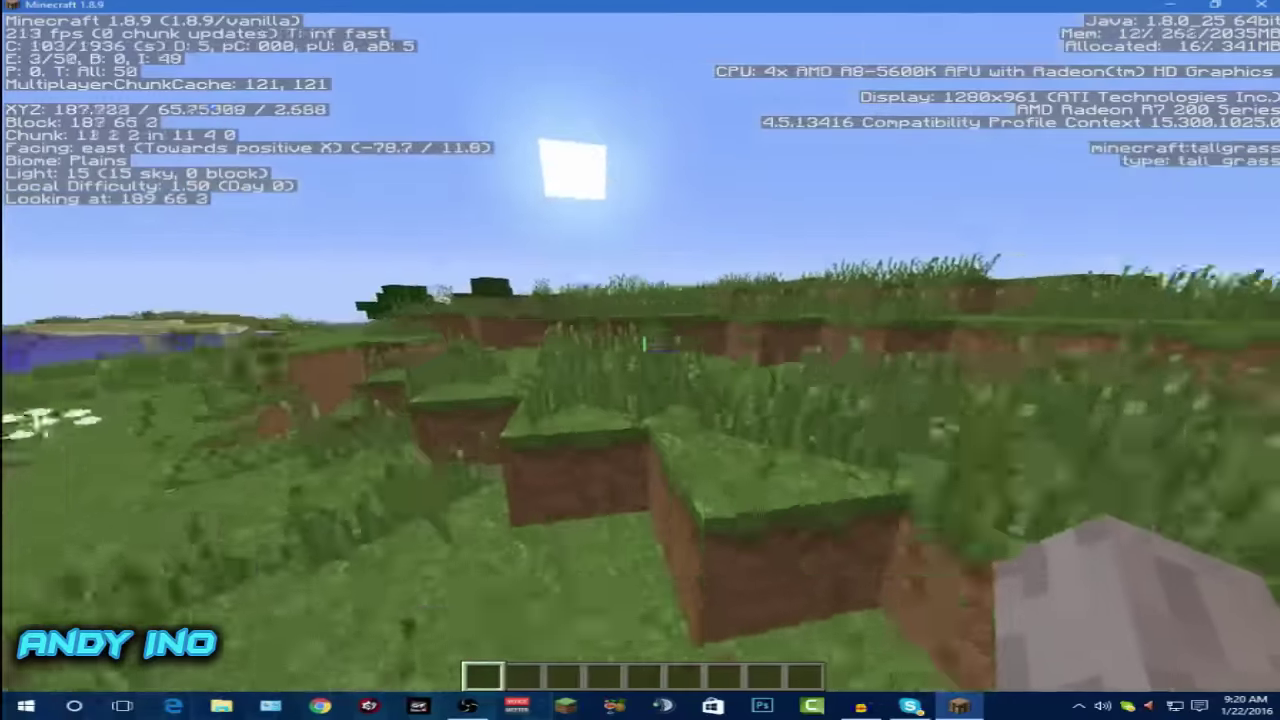
pyautogui.press('space')
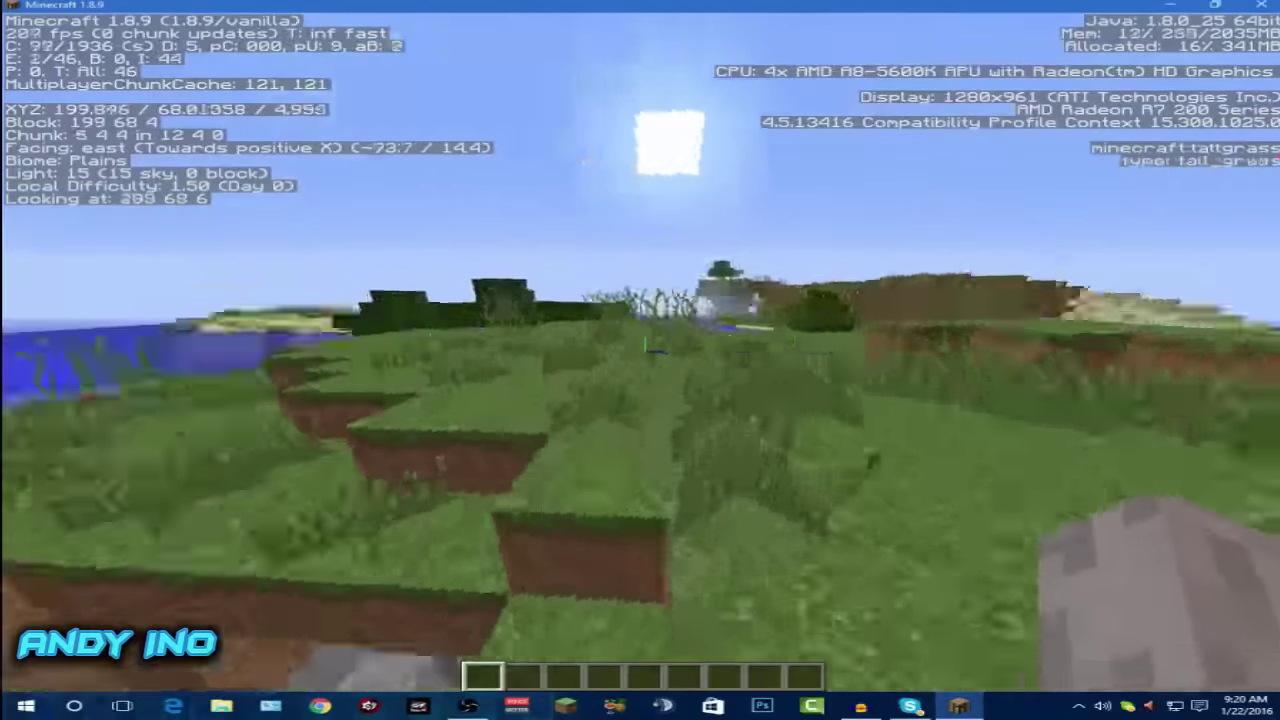
pyautogui.press('w')
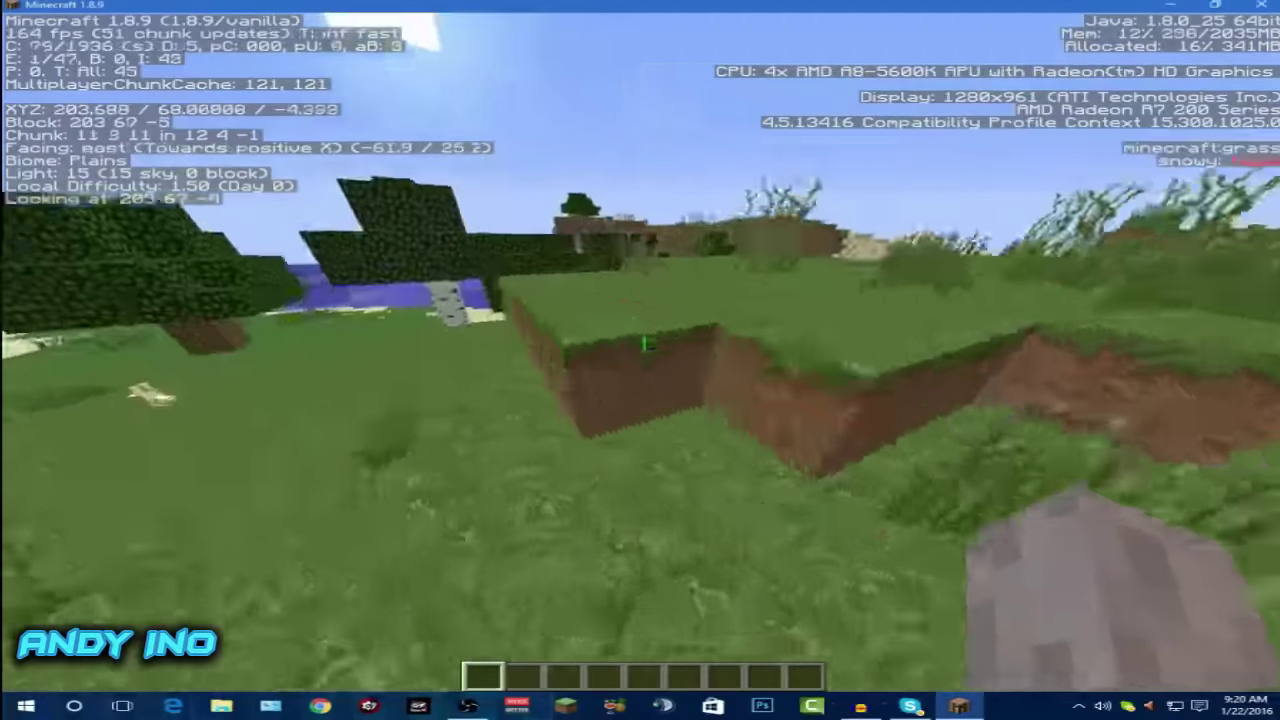
pyautogui.press('w')
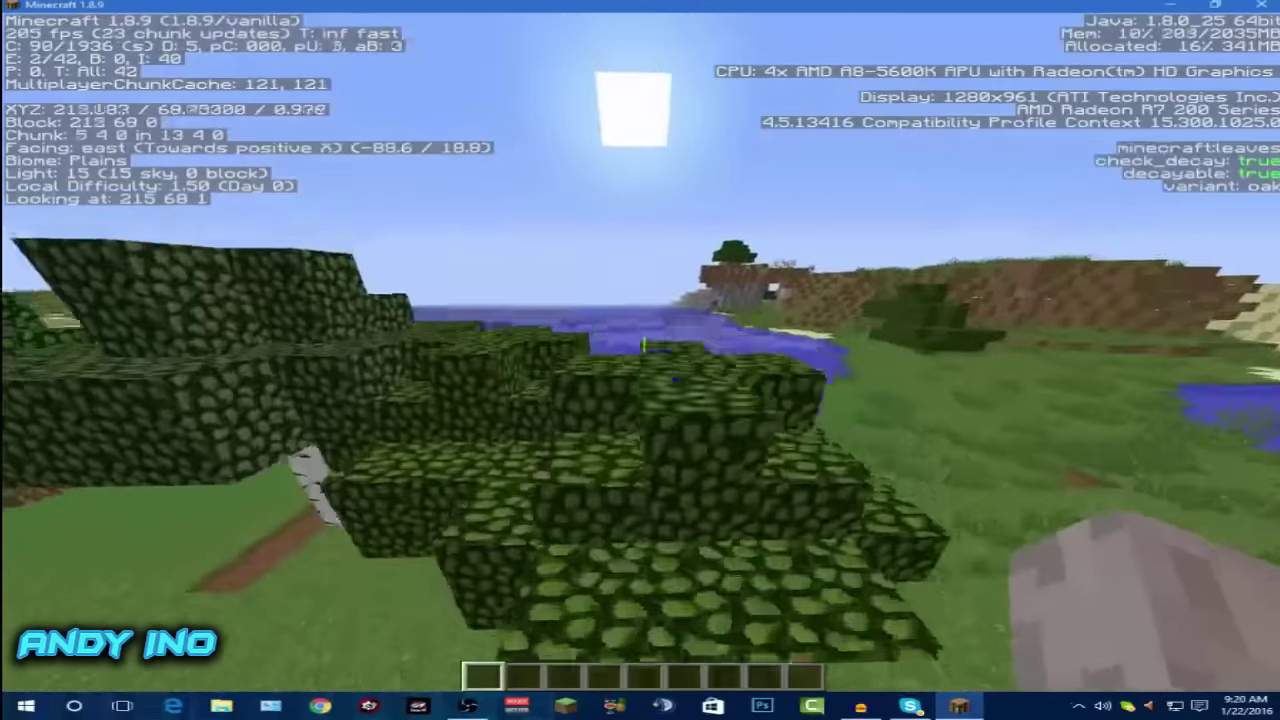
pyautogui.press('space')
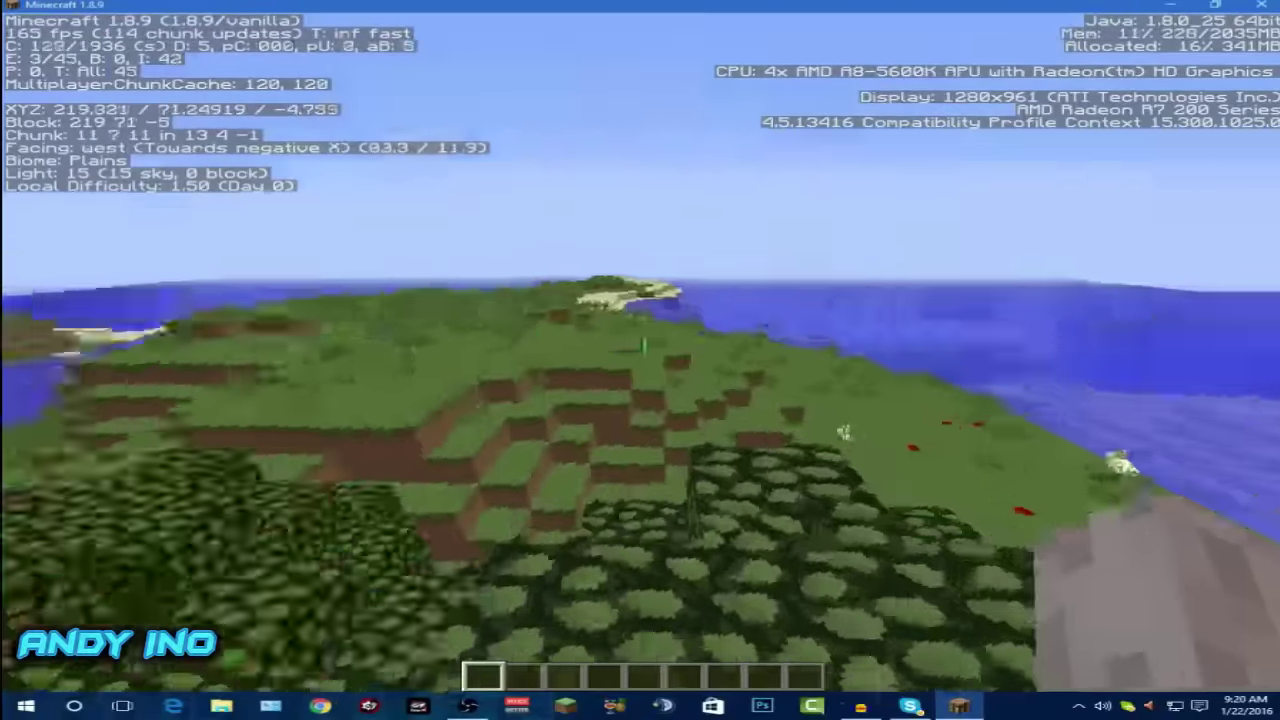
pyautogui.press('w')
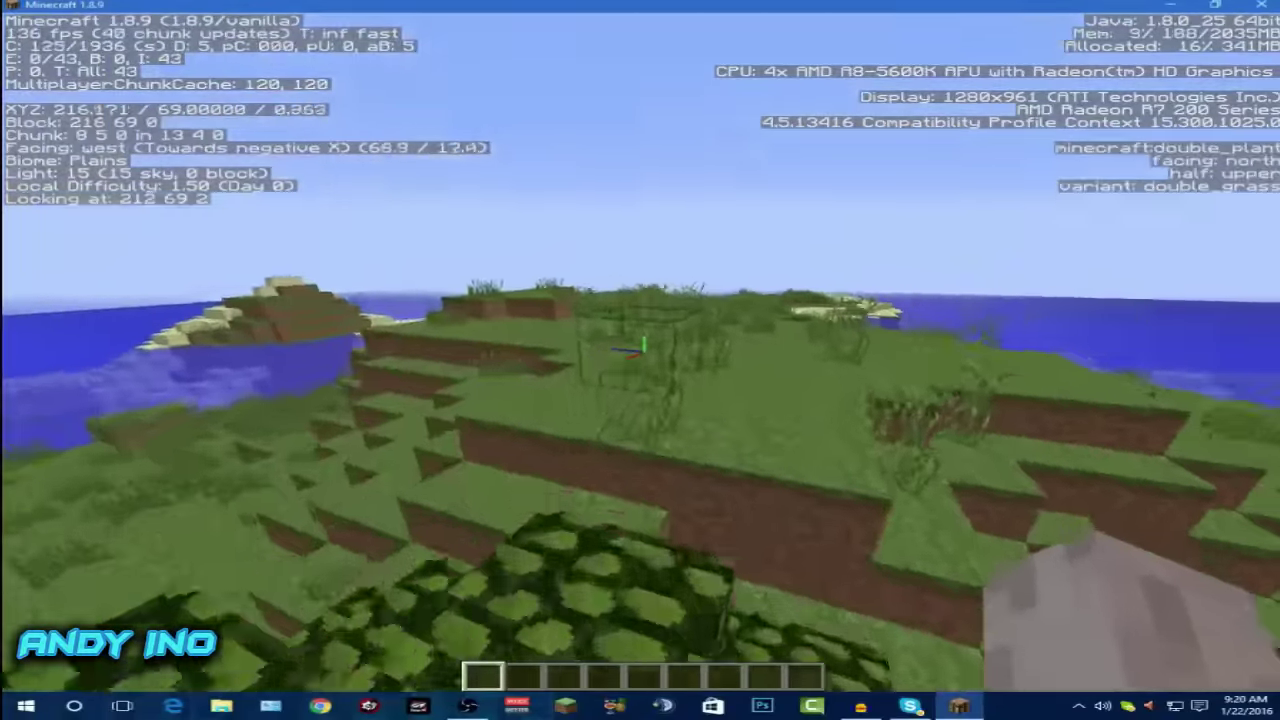
pyautogui.press('w')
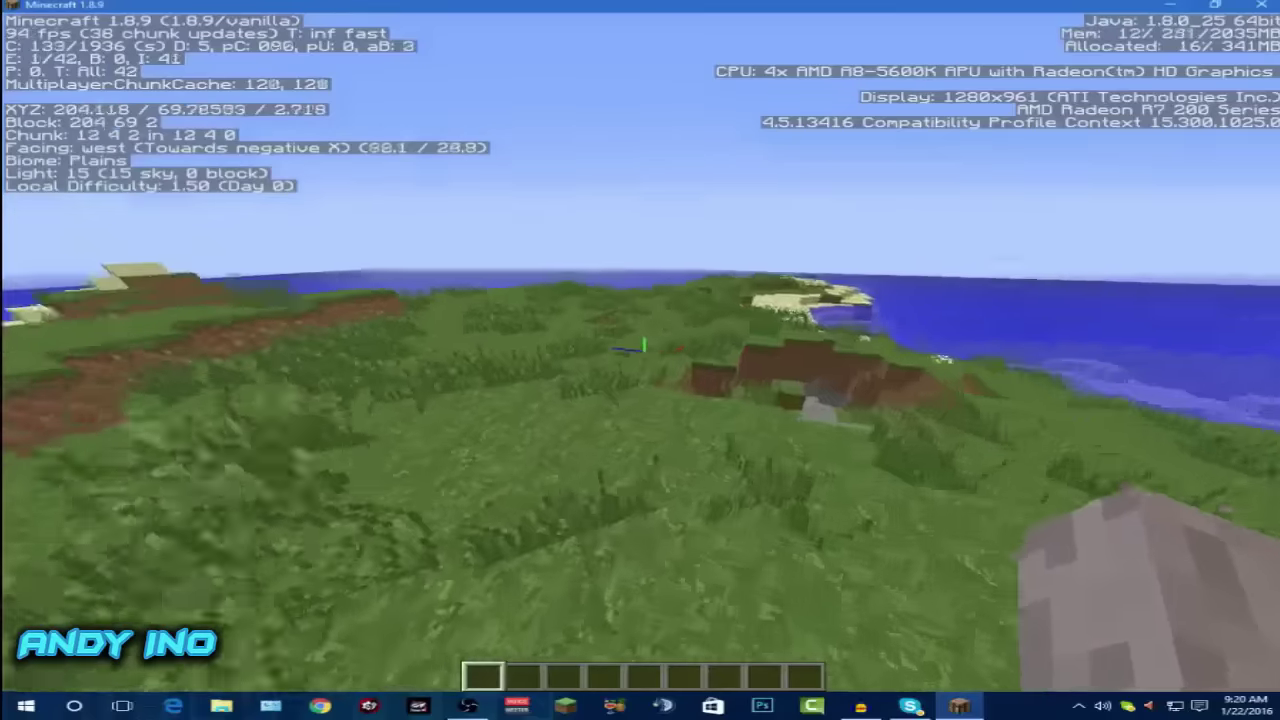
pyautogui.press('w')
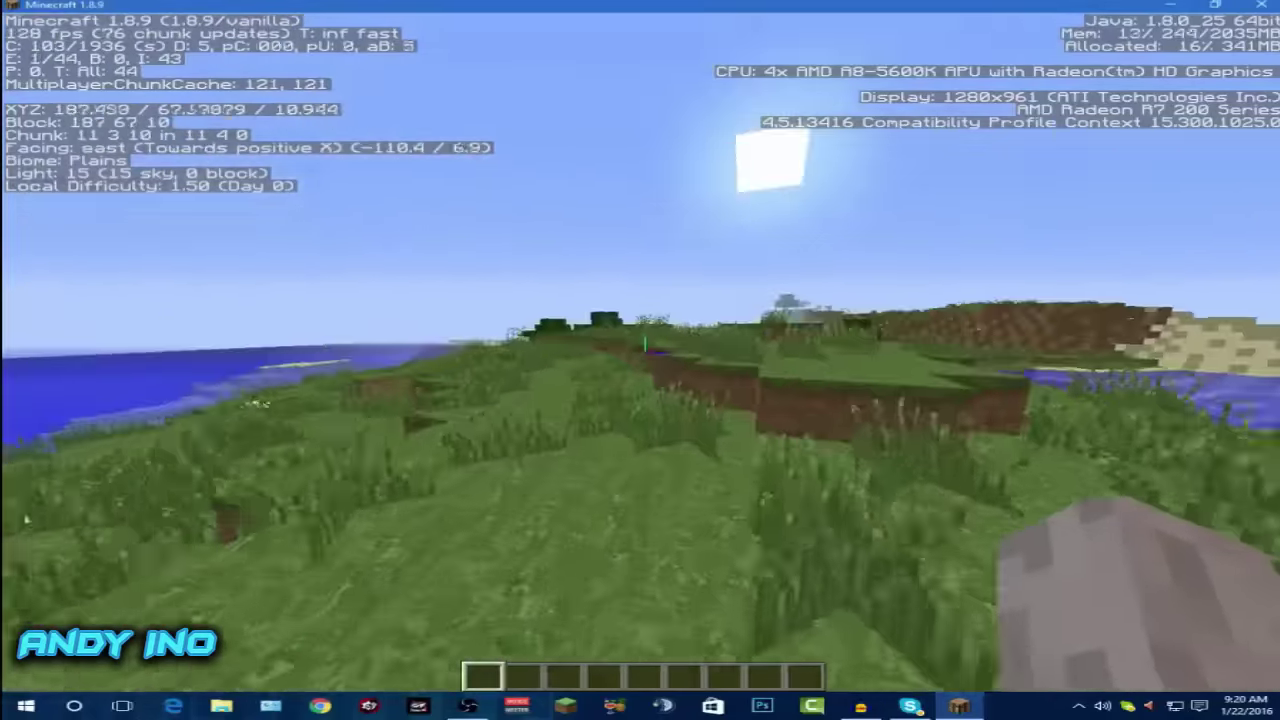
pyautogui.press('Escape')
# - Save and quit to the title, then load the older Test world
pyautogui.click(604, 340)
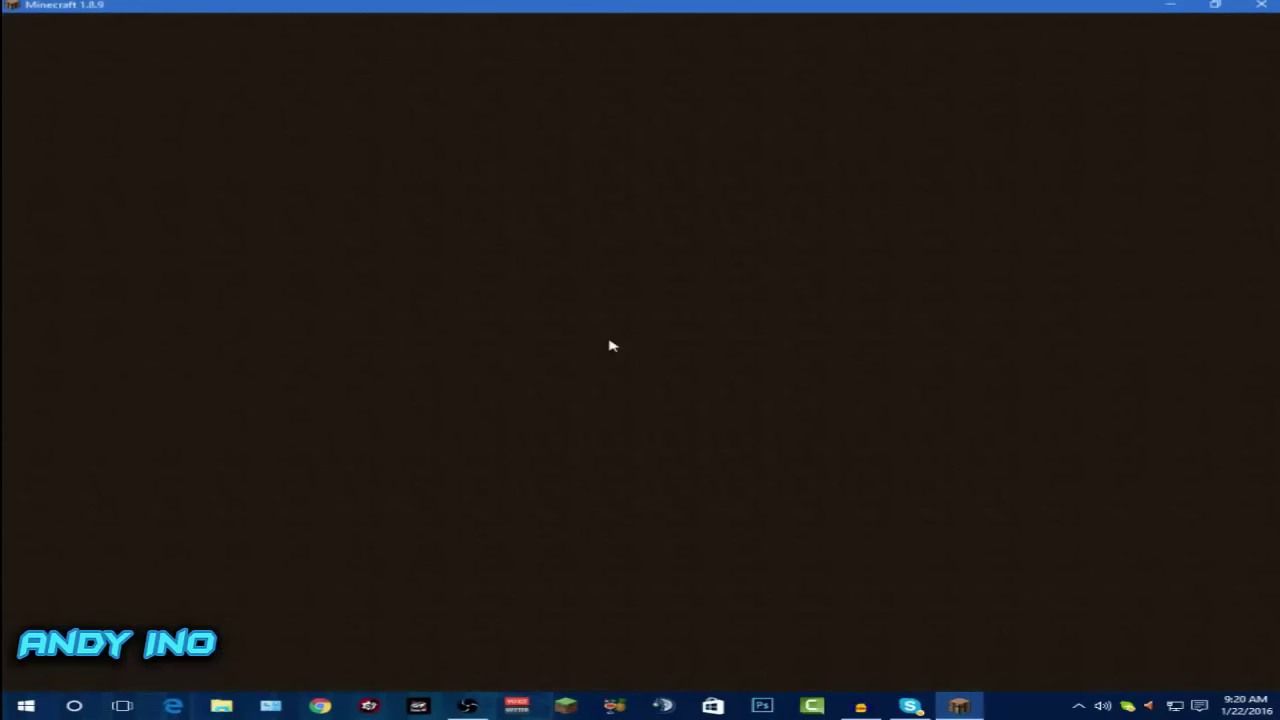
pyautogui.click(567, 272)
pyautogui.doubleClick(550, 125)
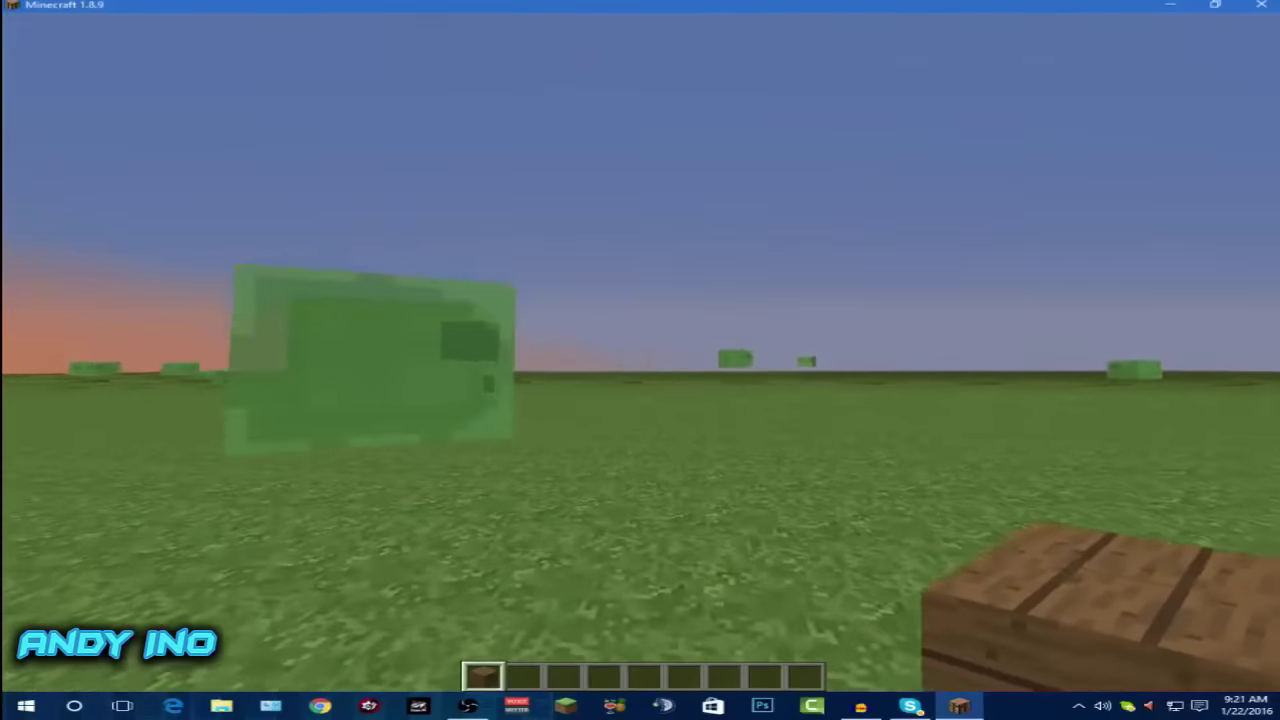
# - Open Options, cancel the difficulty lock, and resume playing
pyautogui.press('Escape')
pyautogui.click(588, 316)
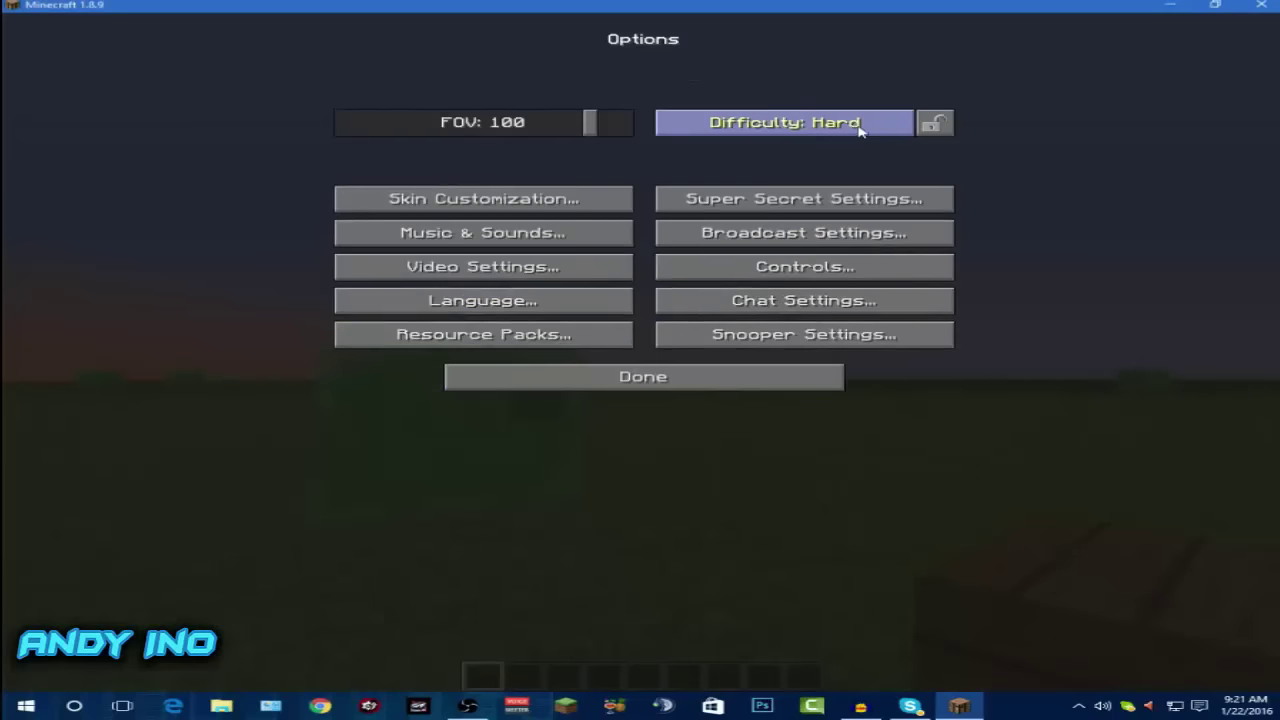
pyautogui.click(932, 124)
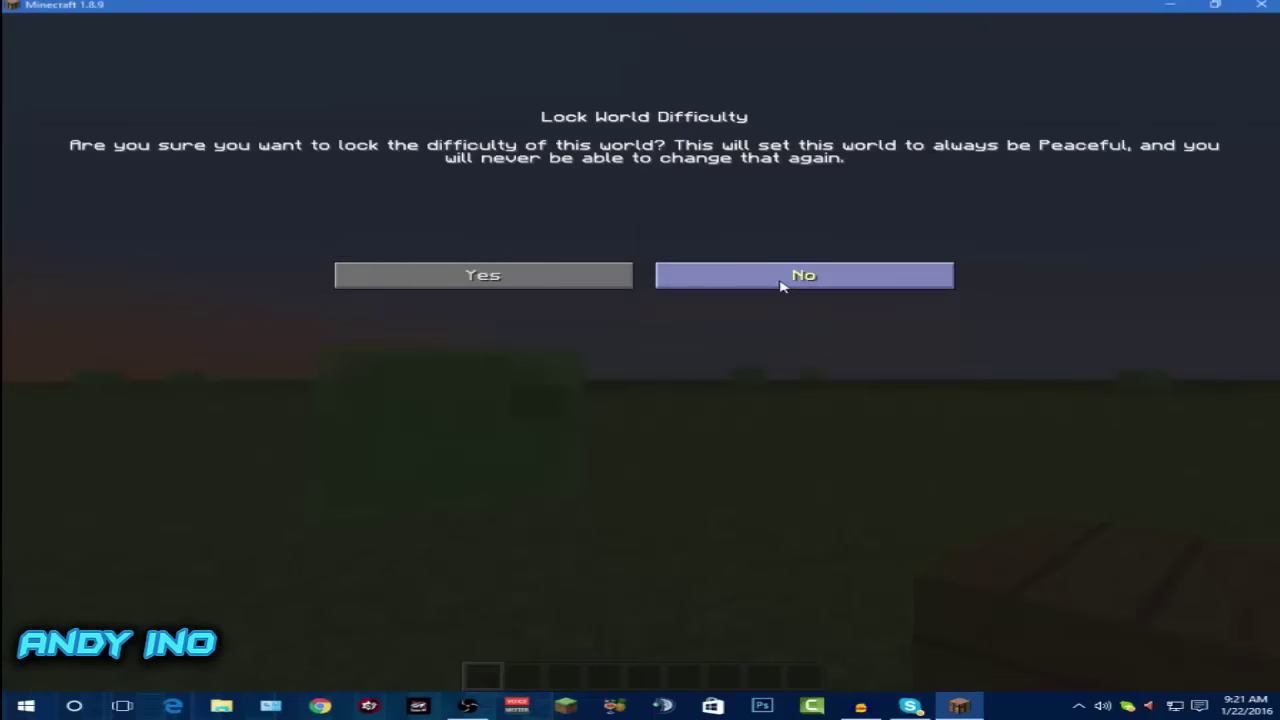
pyautogui.click(776, 284)
pyautogui.click(706, 378)
pyautogui.press('Escape')
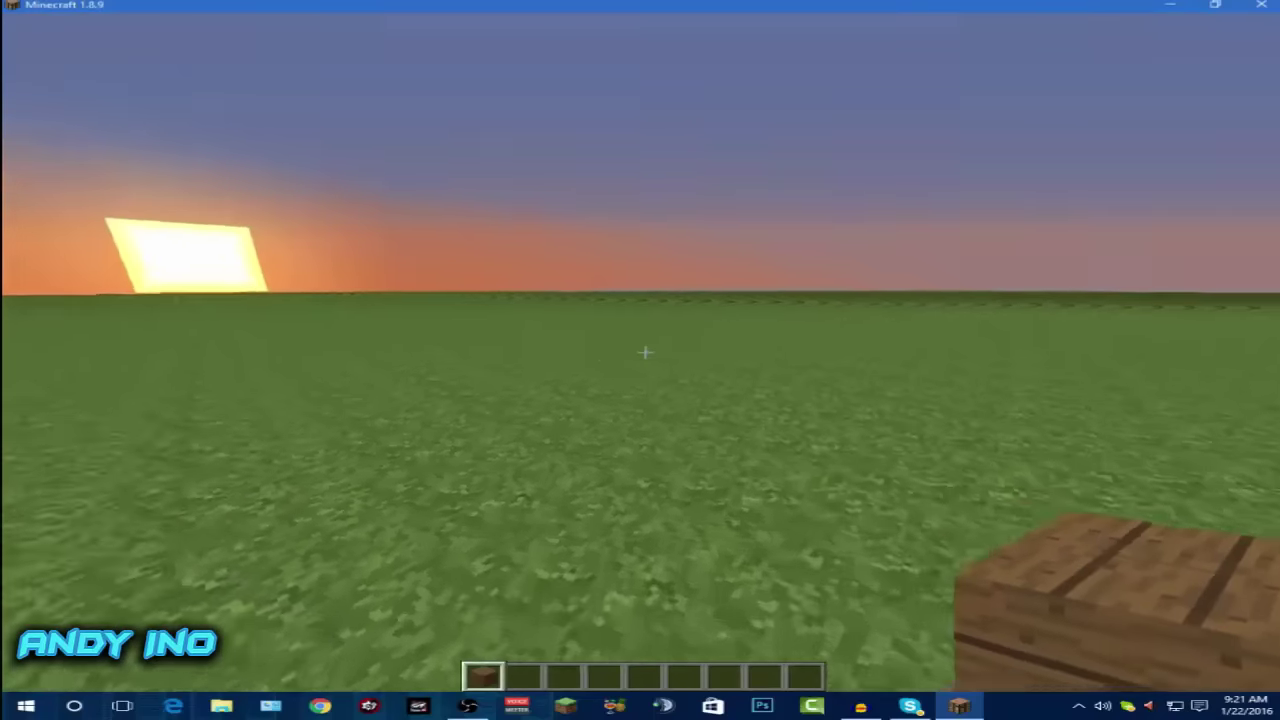
# - Turn on the F3 overlay and walk and jump across the plains toward the village
pyautogui.press('F3')
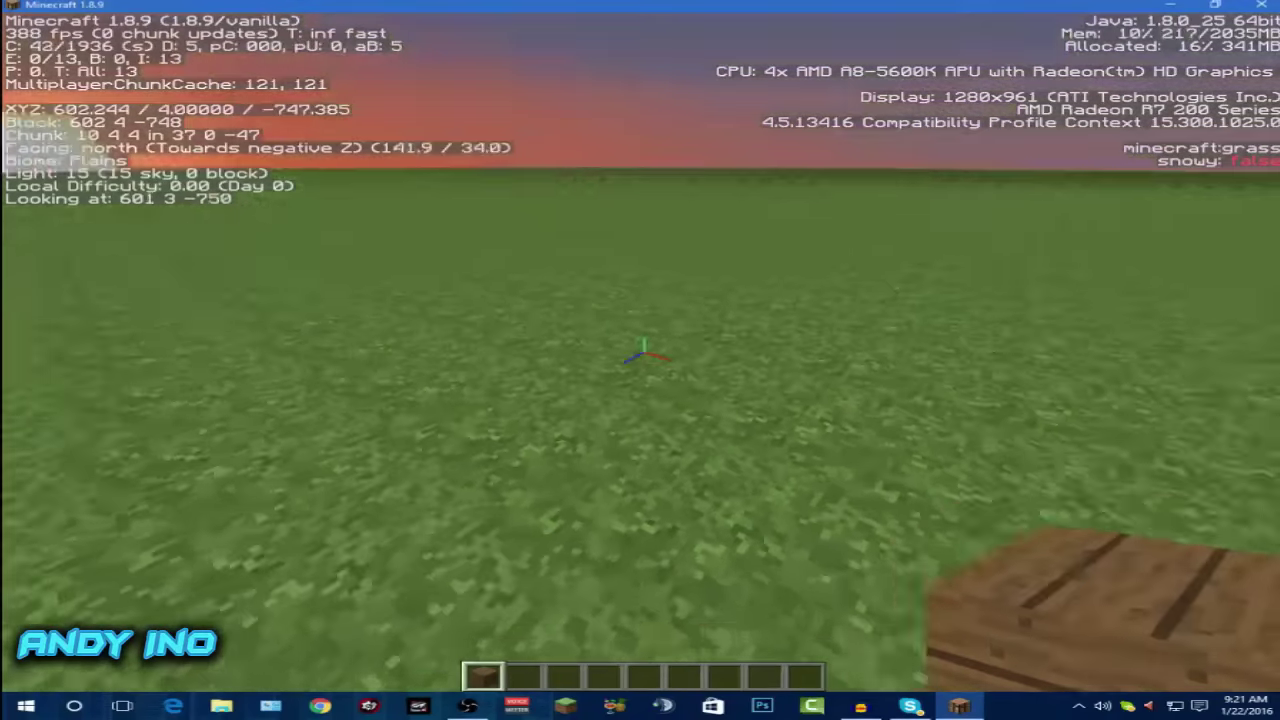
pyautogui.press('w')
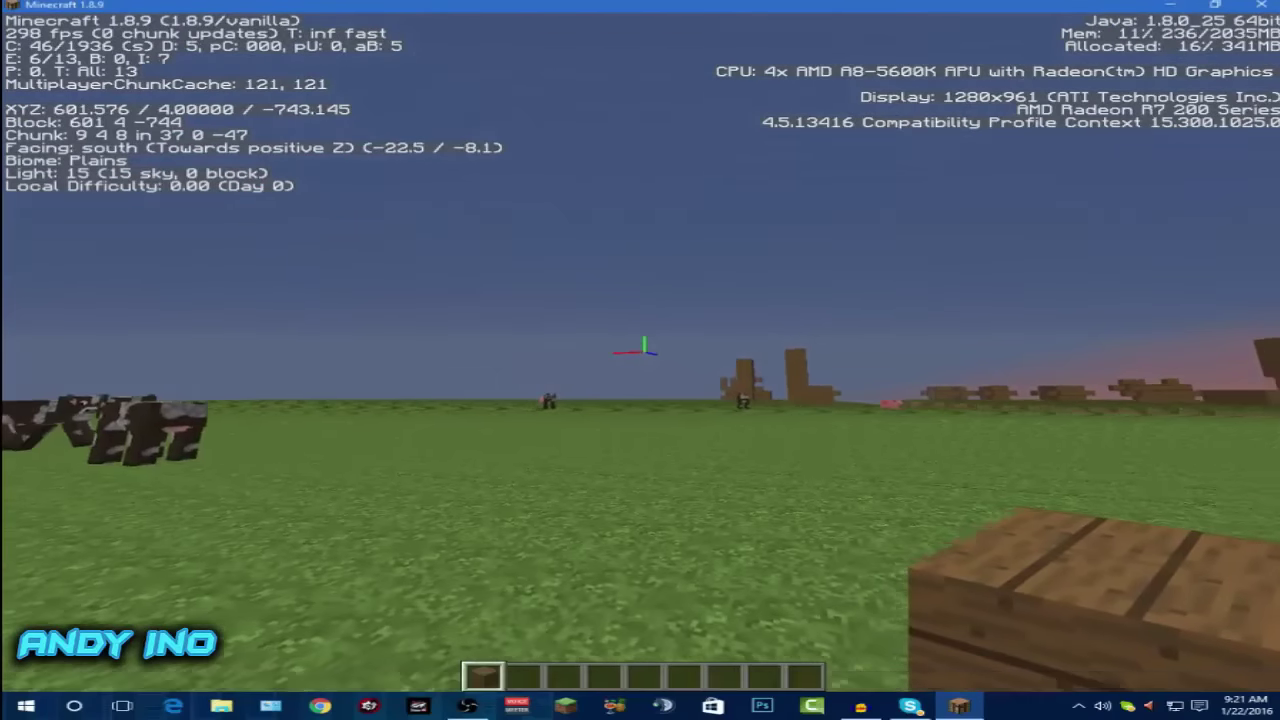
pyautogui.press('w')
pyautogui.press('space')
pyautogui.press('w')
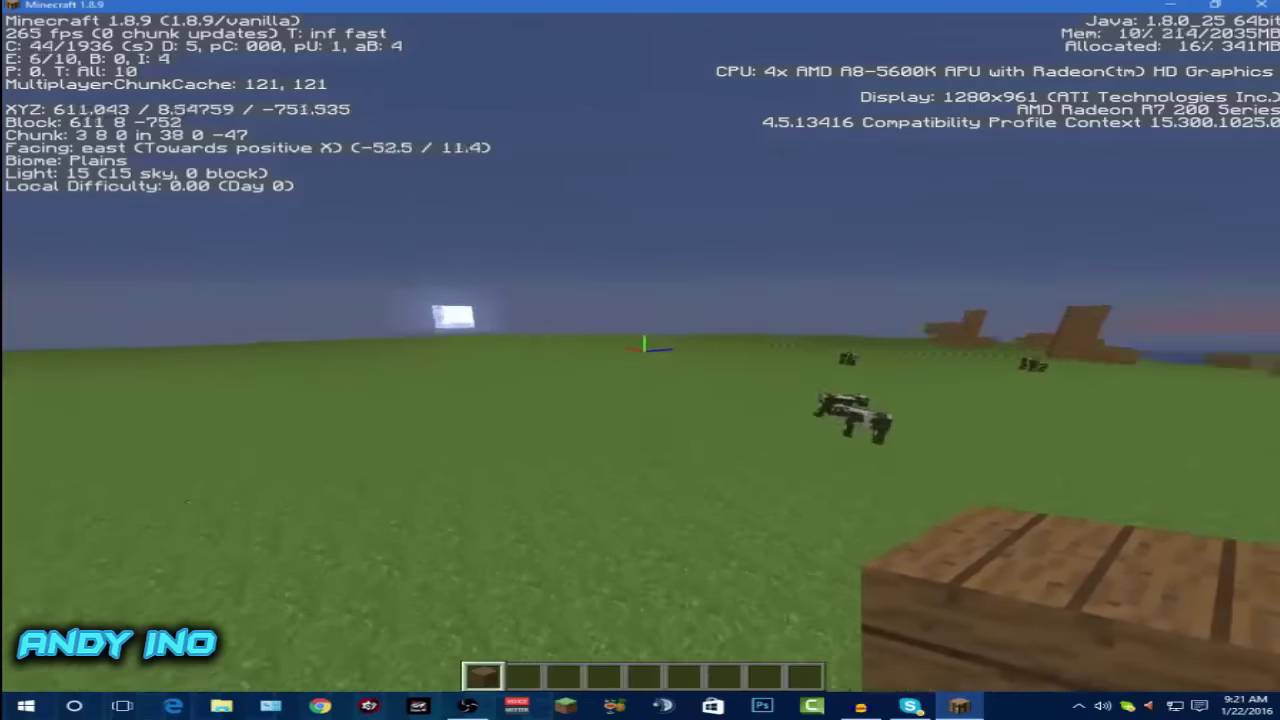
pyautogui.press('space')
pyautogui.press('w')
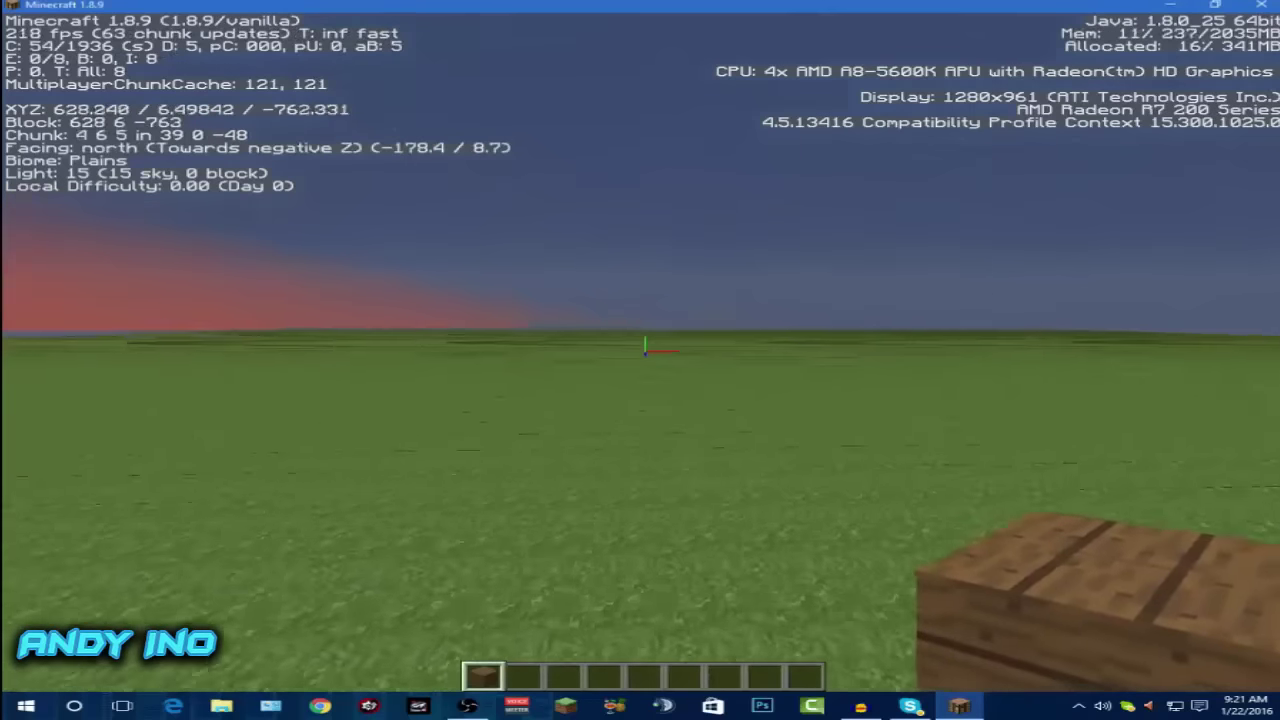
pyautogui.press('w')
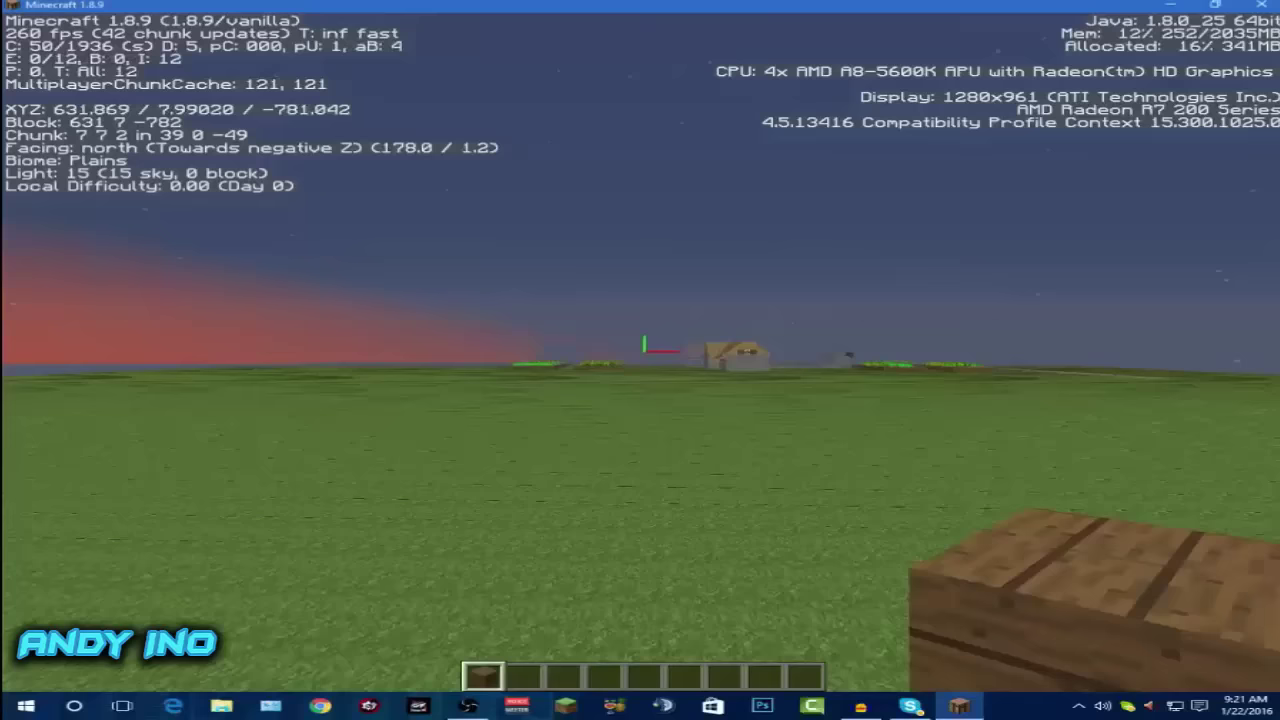
pyautogui.press('w')
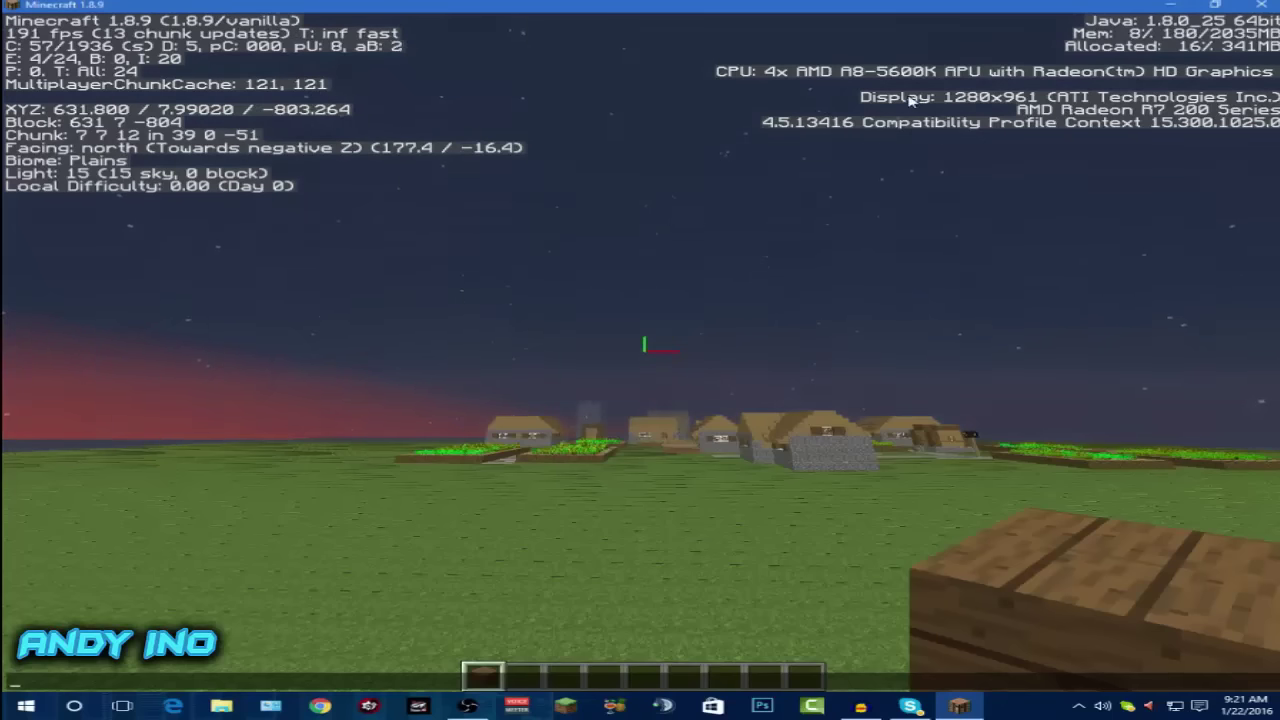
# - Walk into the village with the overlay near 215 fps, then open chat
pyautogui.press('w')
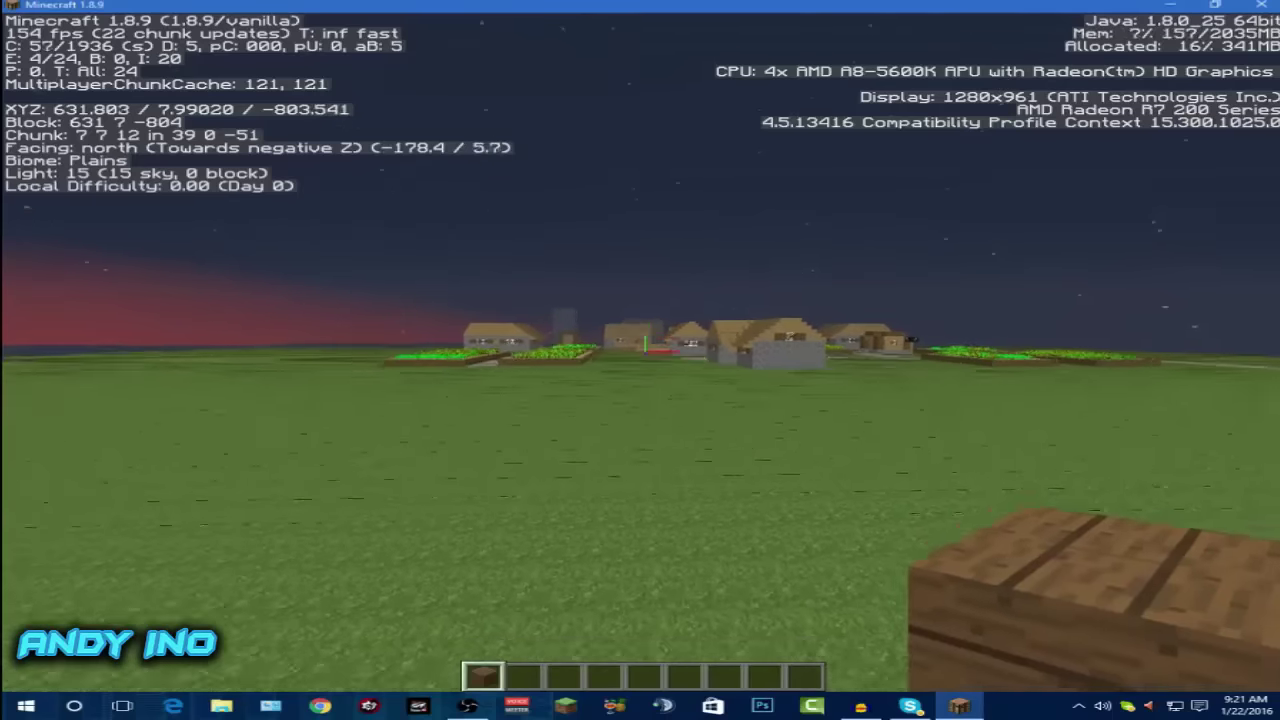
pyautogui.press('w')
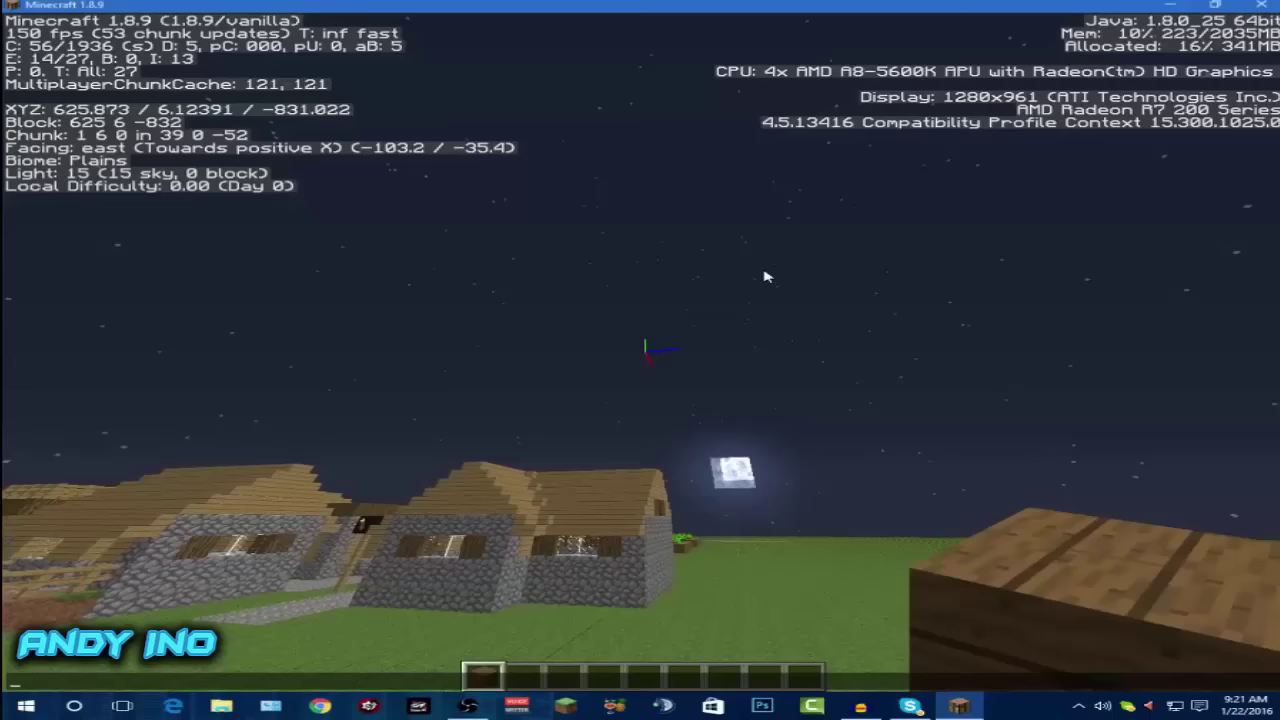
pyautogui.press('t')
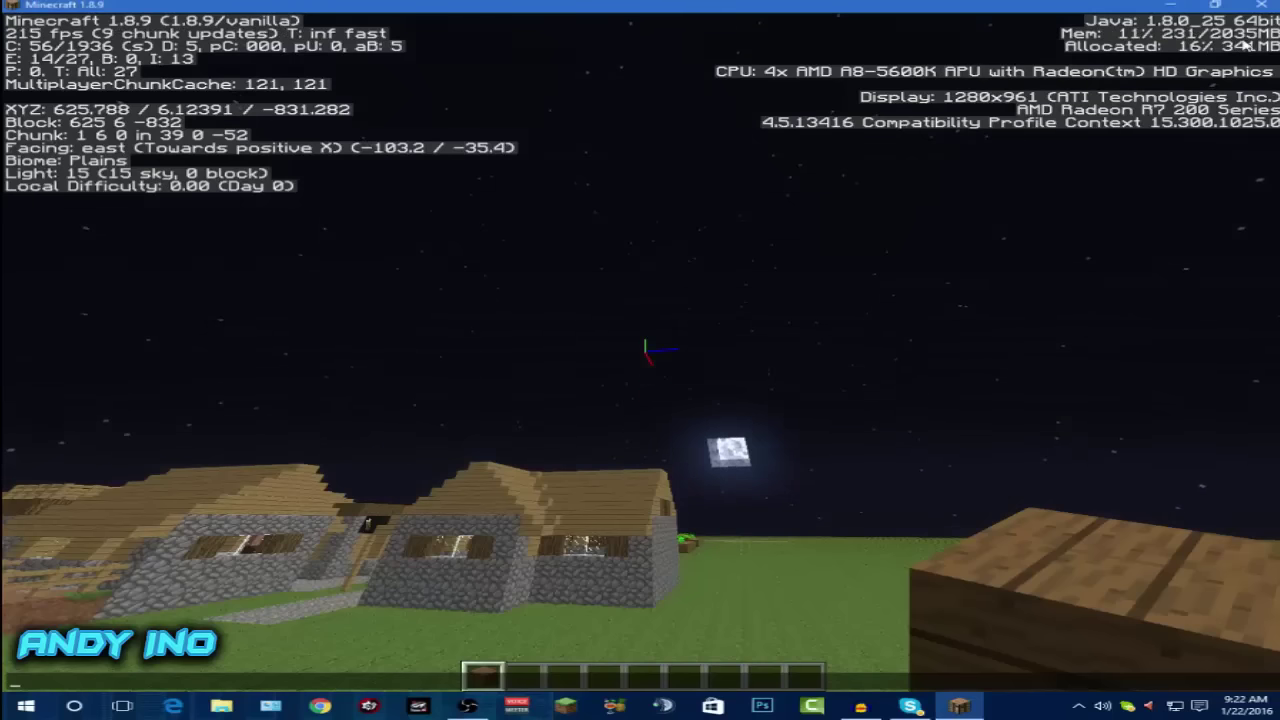
# - Return to the game and walk north through the village, jumping onto the raised farm and plank paths
pyautogui.click(817, 582)
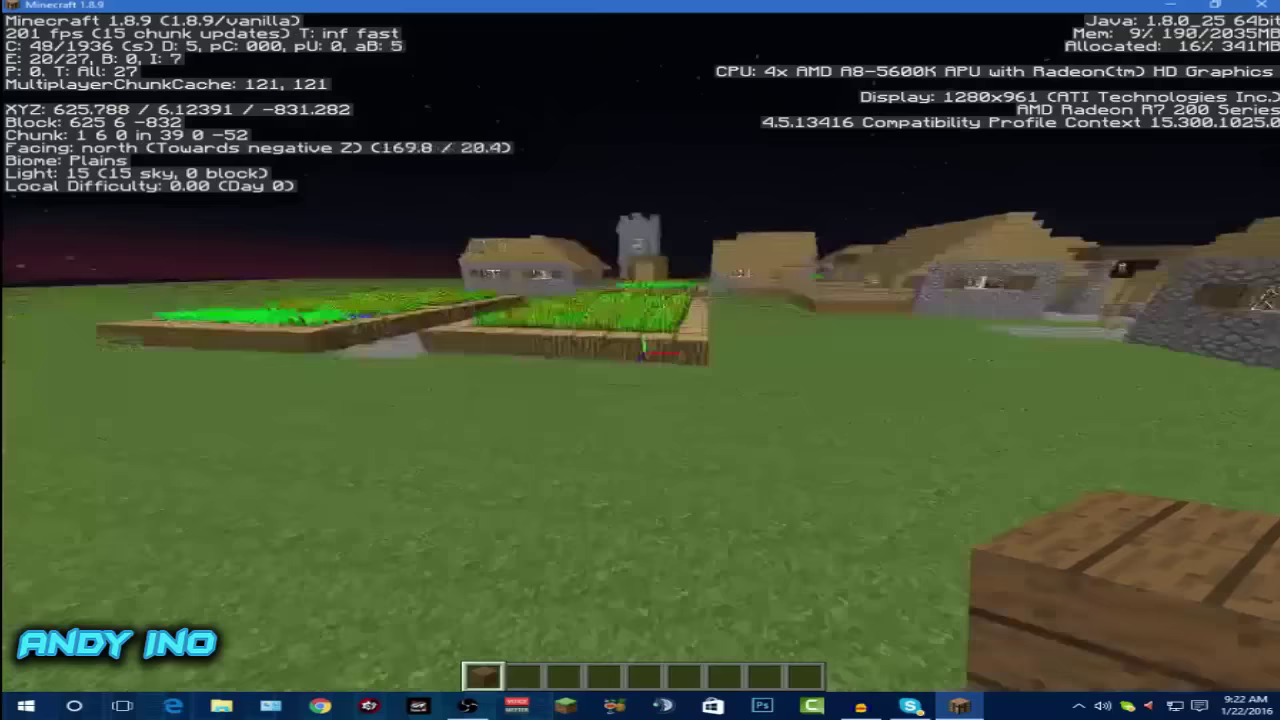
pyautogui.press('w')
pyautogui.press('w')
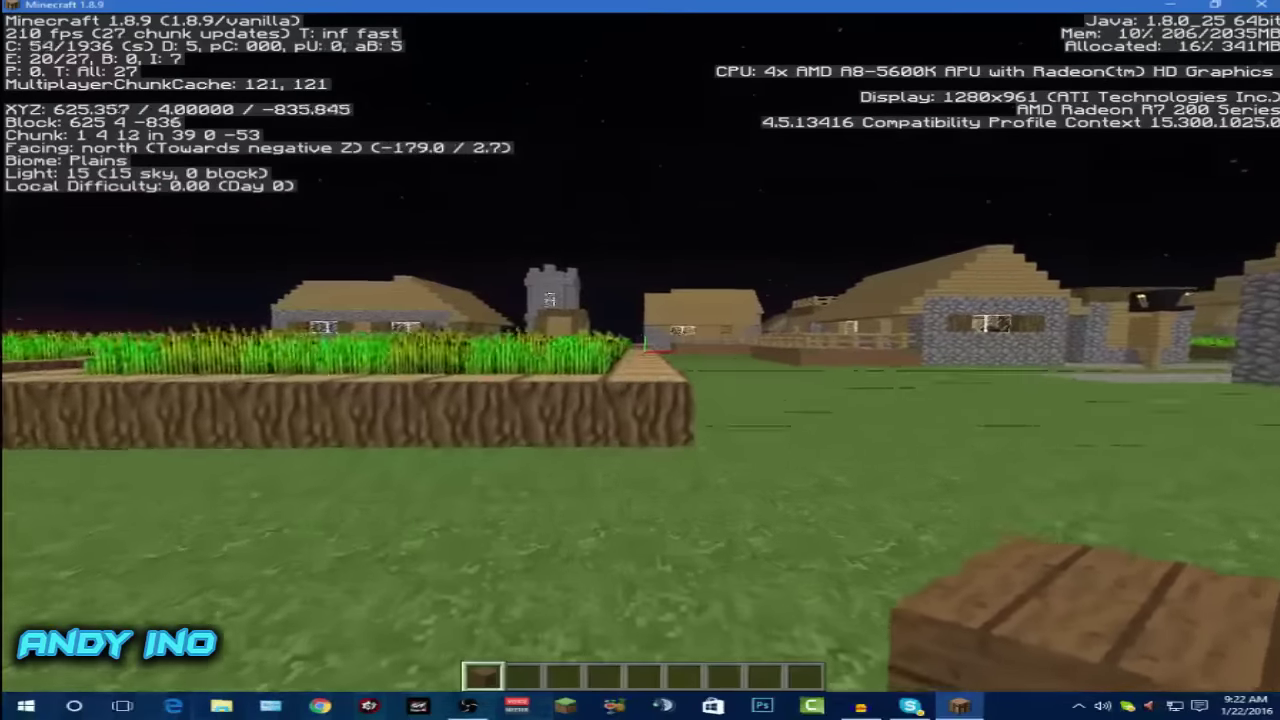
pyautogui.press('space')
pyautogui.press('w')
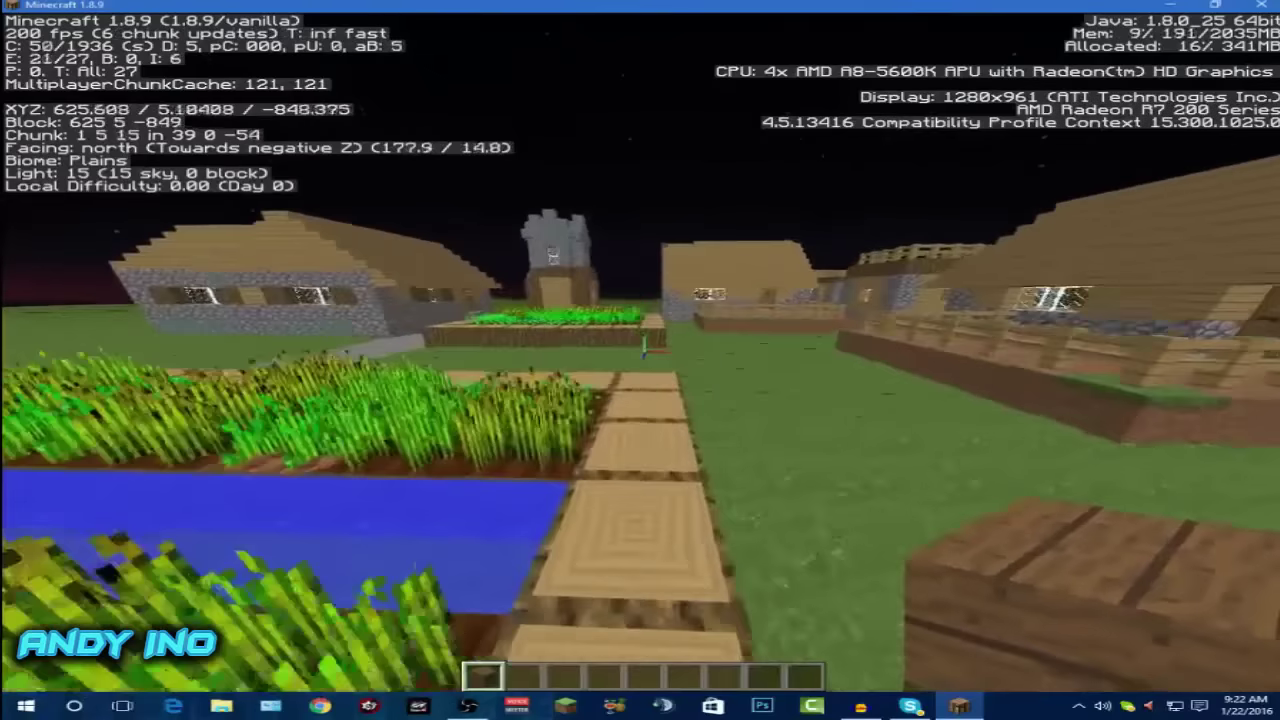
pyautogui.press('w')
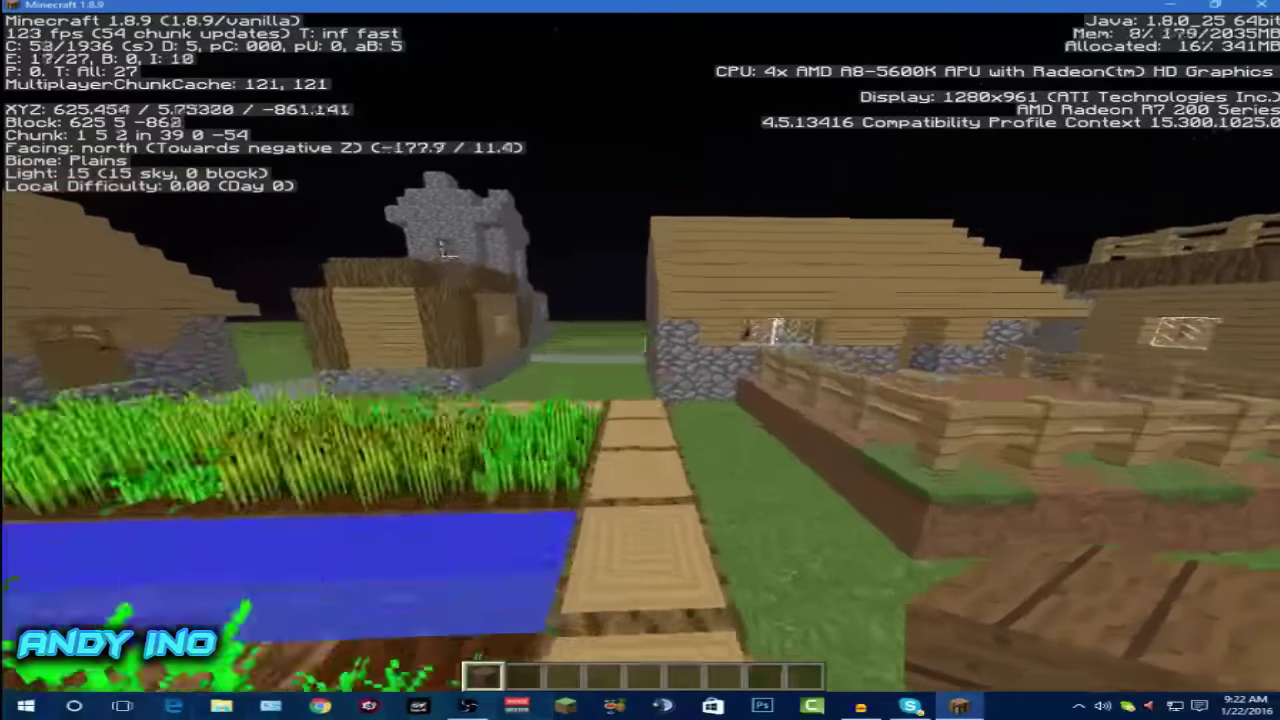
pyautogui.press('space')
pyautogui.press('w')
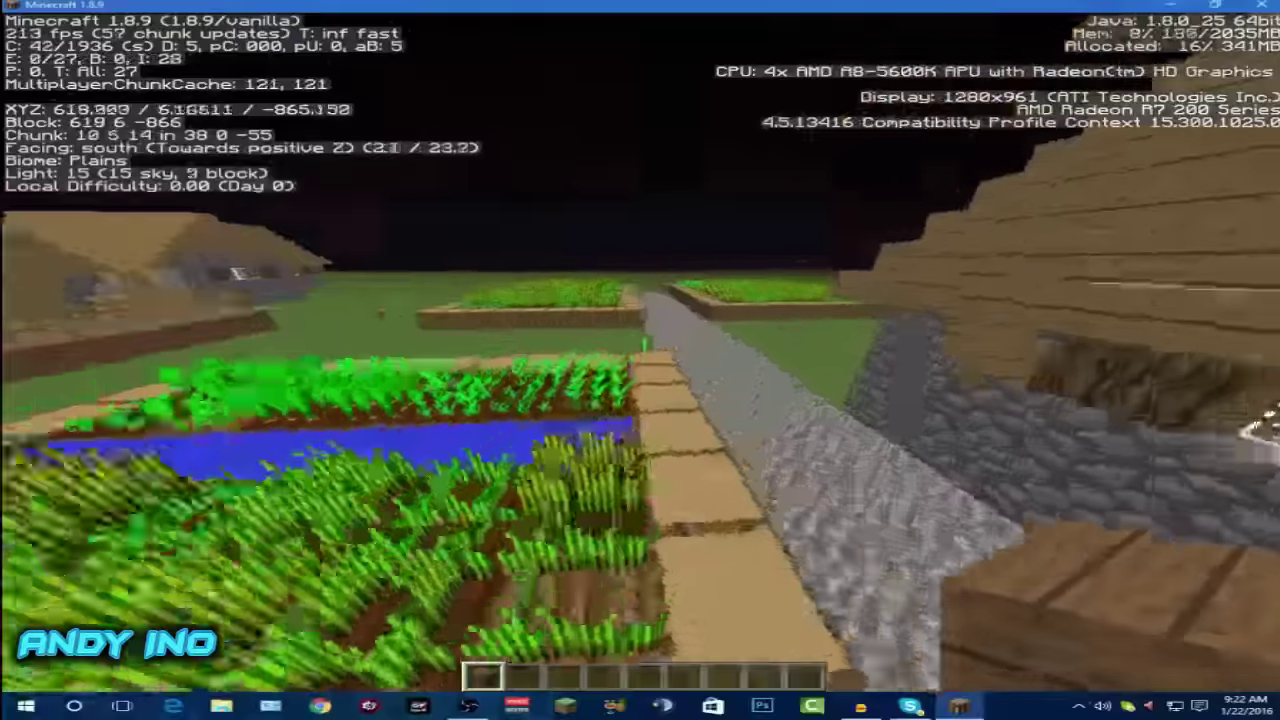
pyautogui.press('w')
pyautogui.press('space')
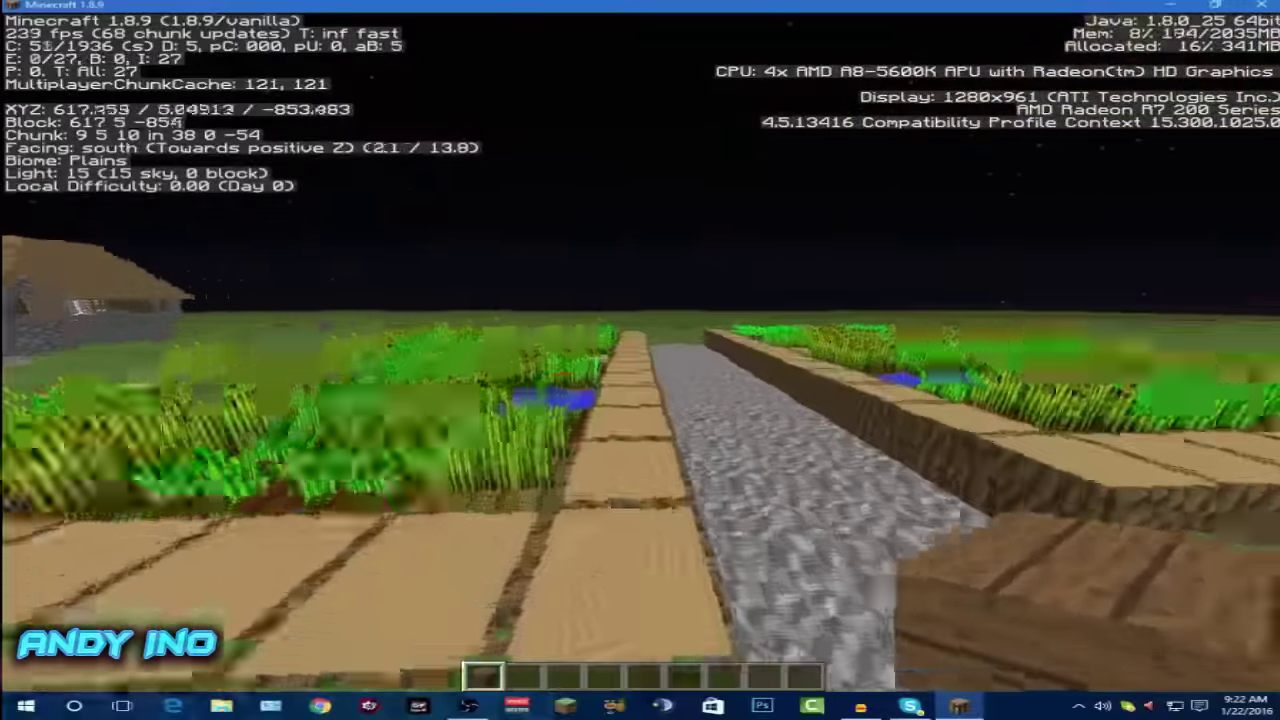
pyautogui.press('w')
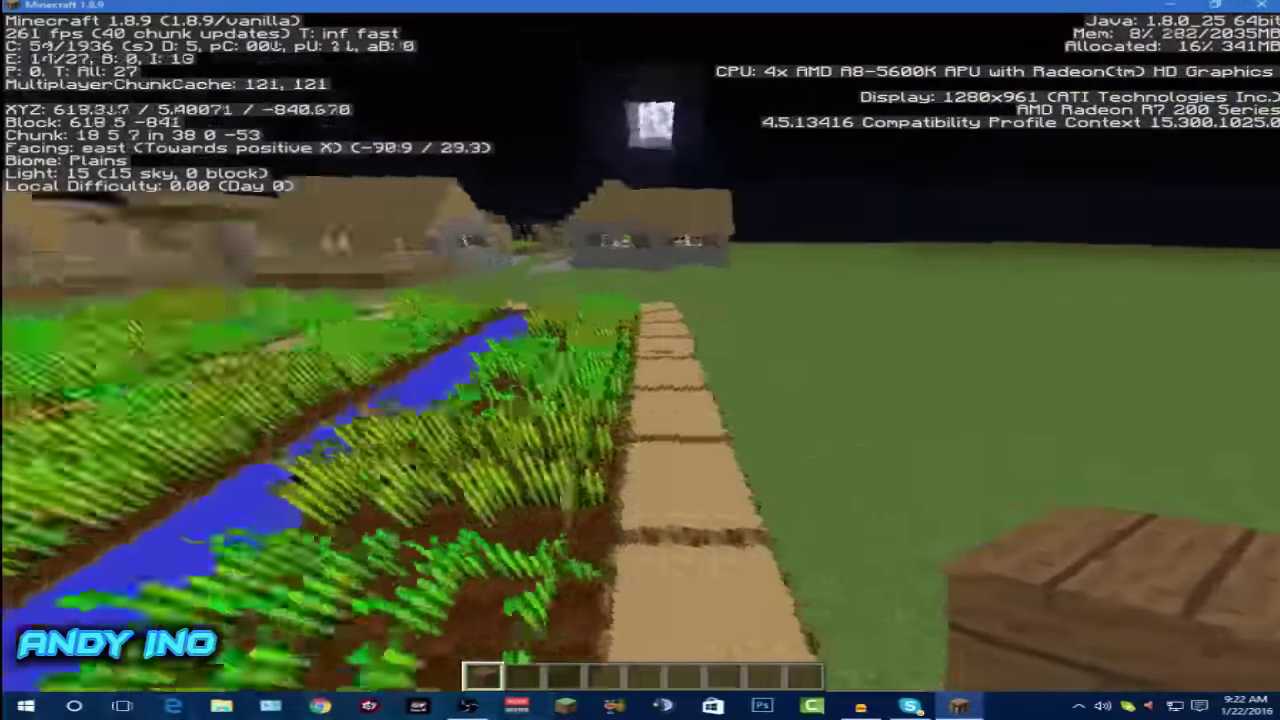
# - Keep roaming the farm paths past the crops toward the houses while the overlay shows about 238 fps
pyautogui.press('w')
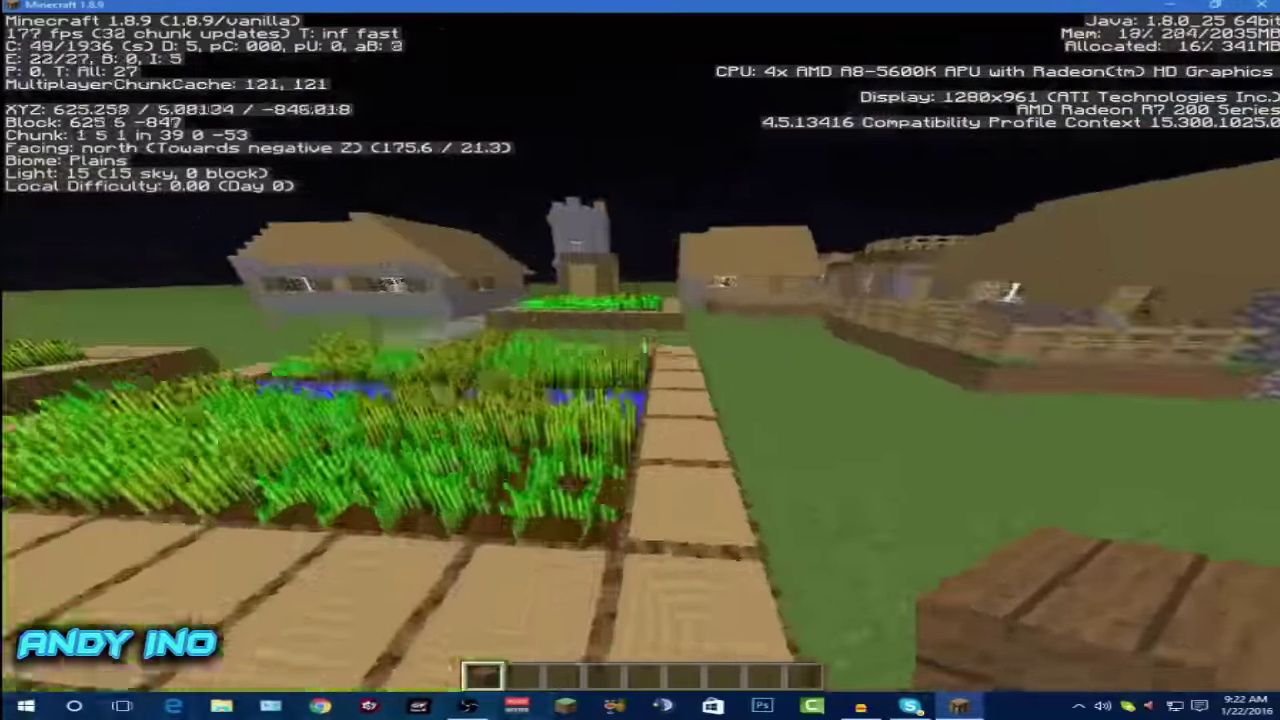
pyautogui.press('w')
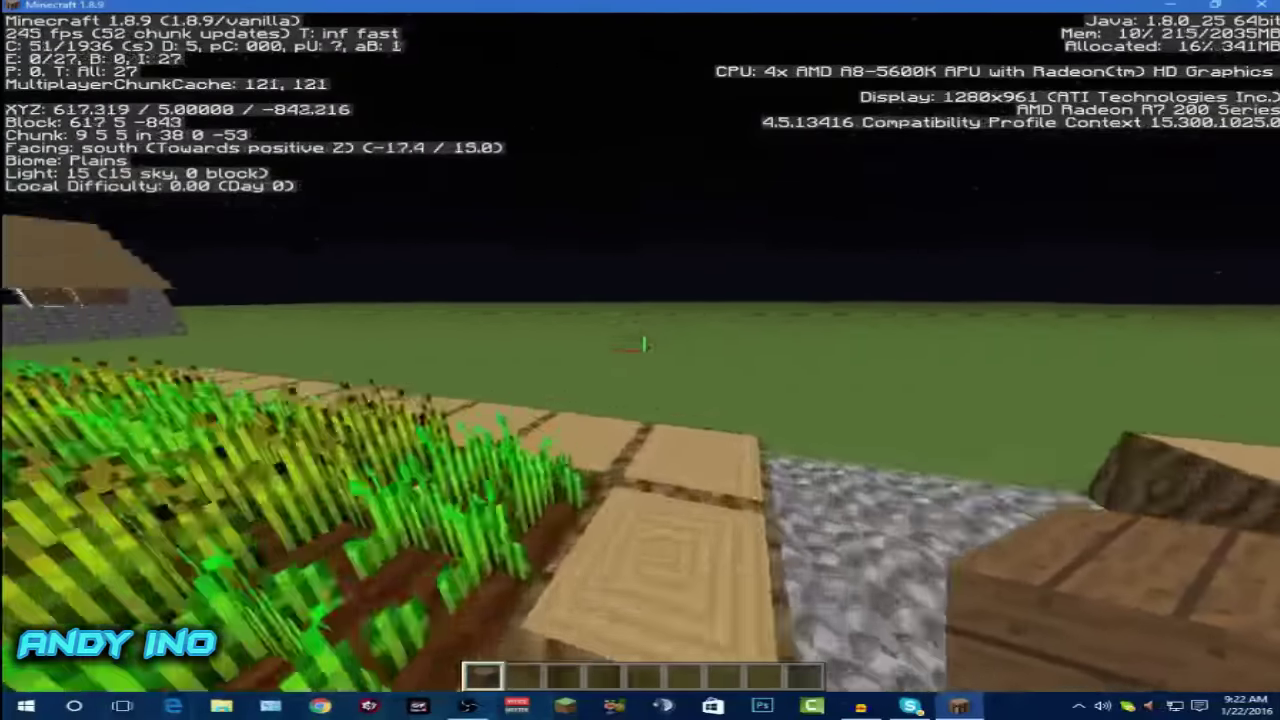
pyautogui.press('w')
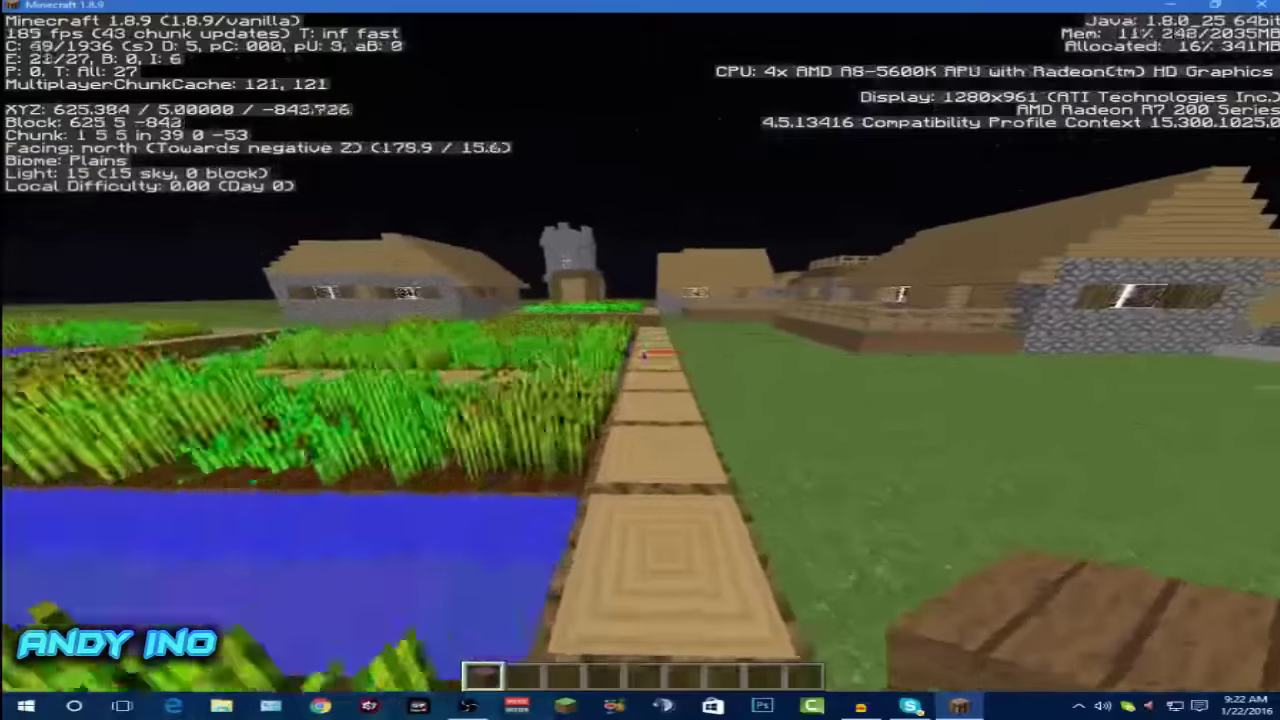
pyautogui.press('w')
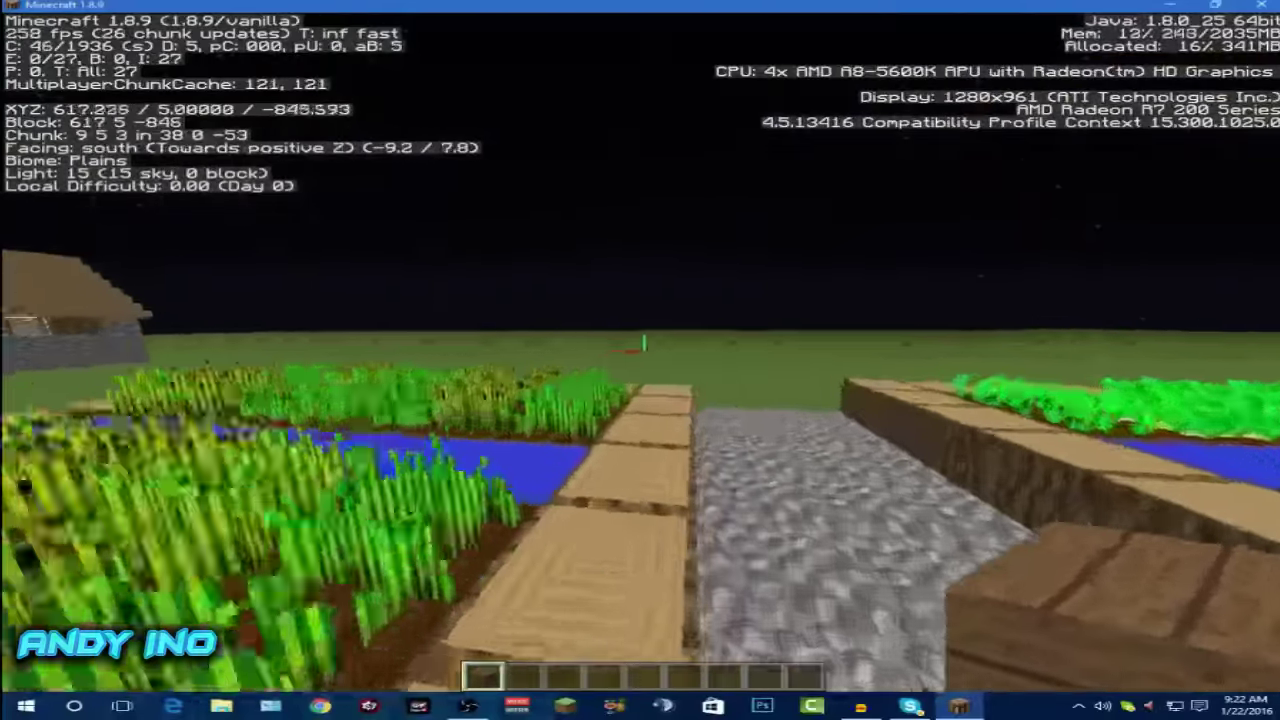
pyautogui.press('w')
pyautogui.press('w')
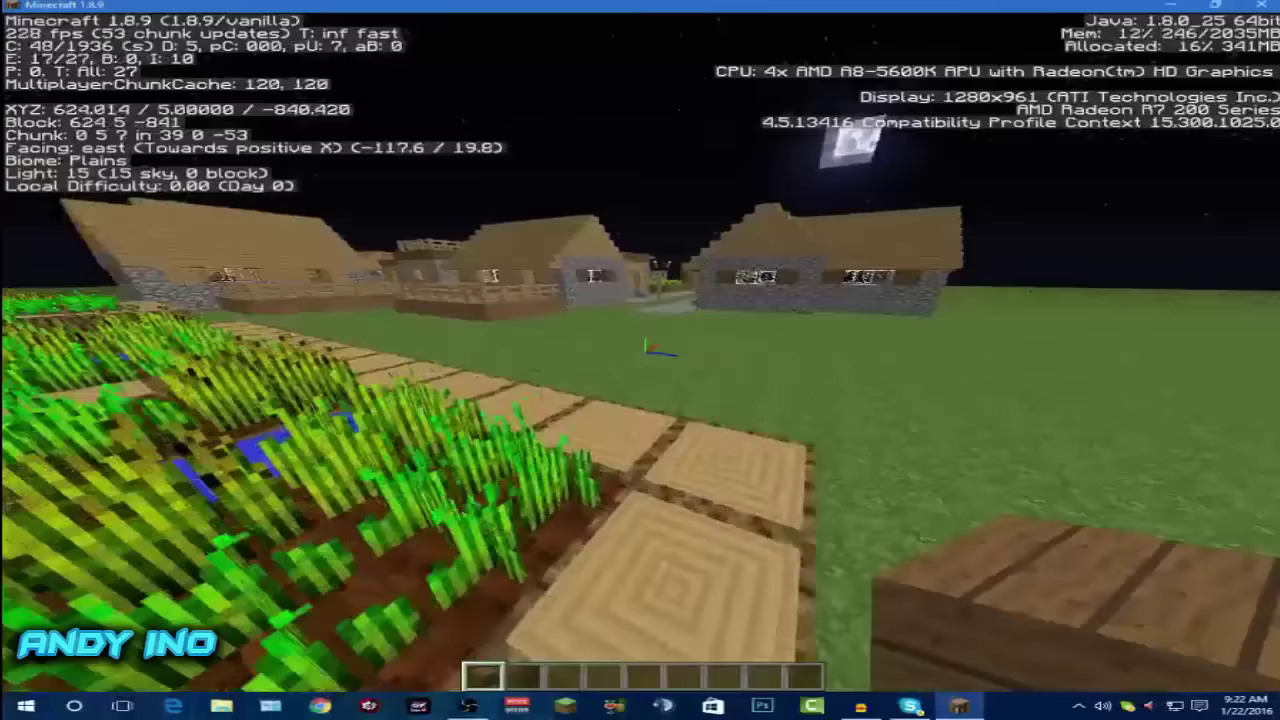
pyautogui.press('w')
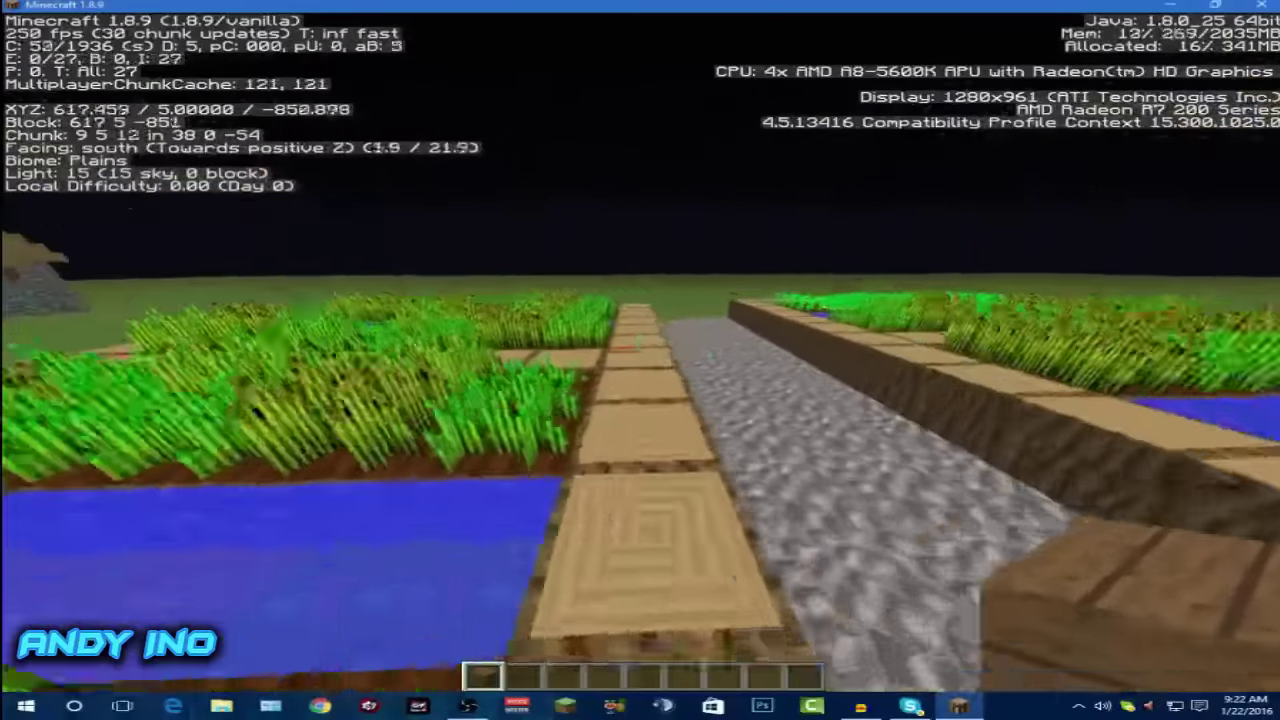
pyautogui.press('w')
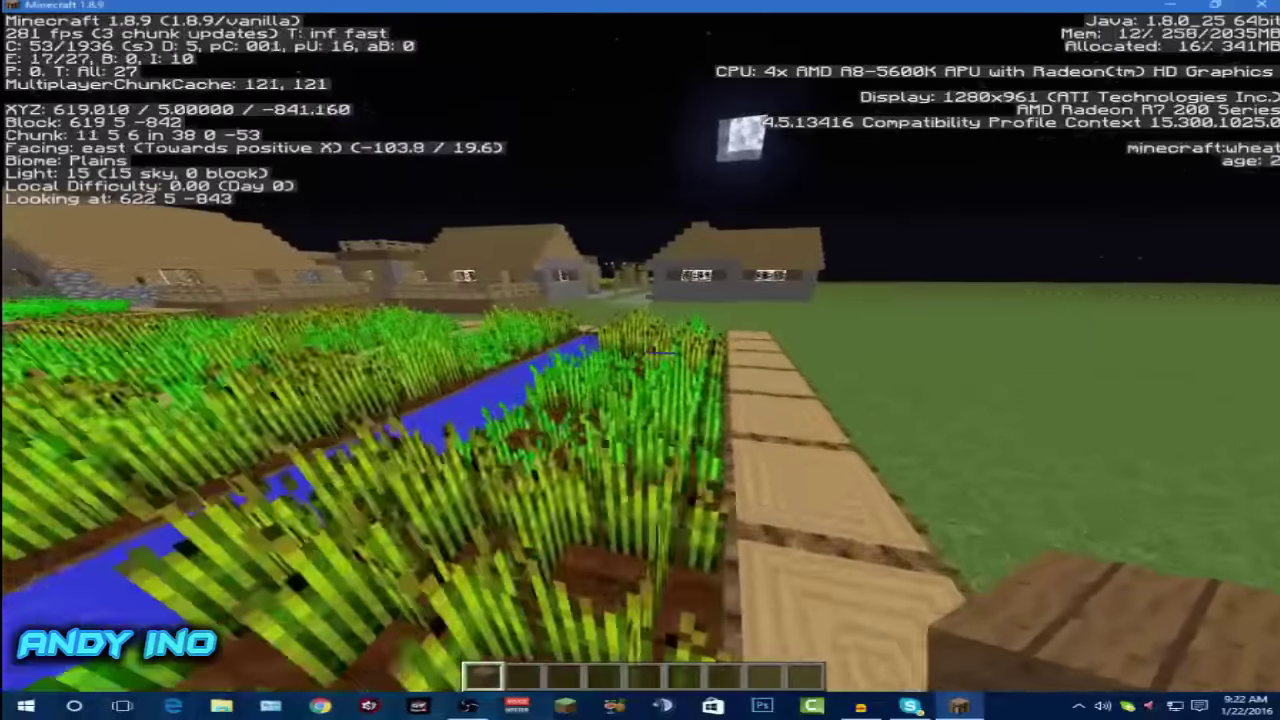
pyautogui.press('w')
pyautogui.press('space')
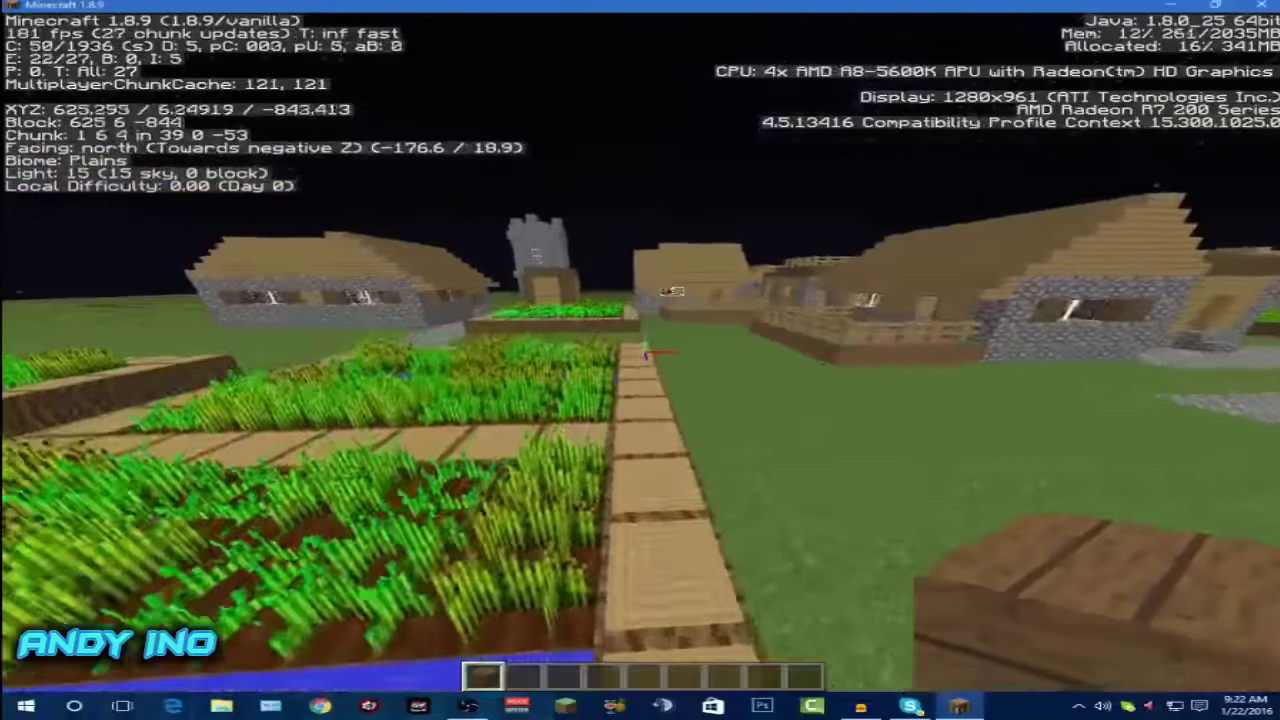
pyautogui.press('w')
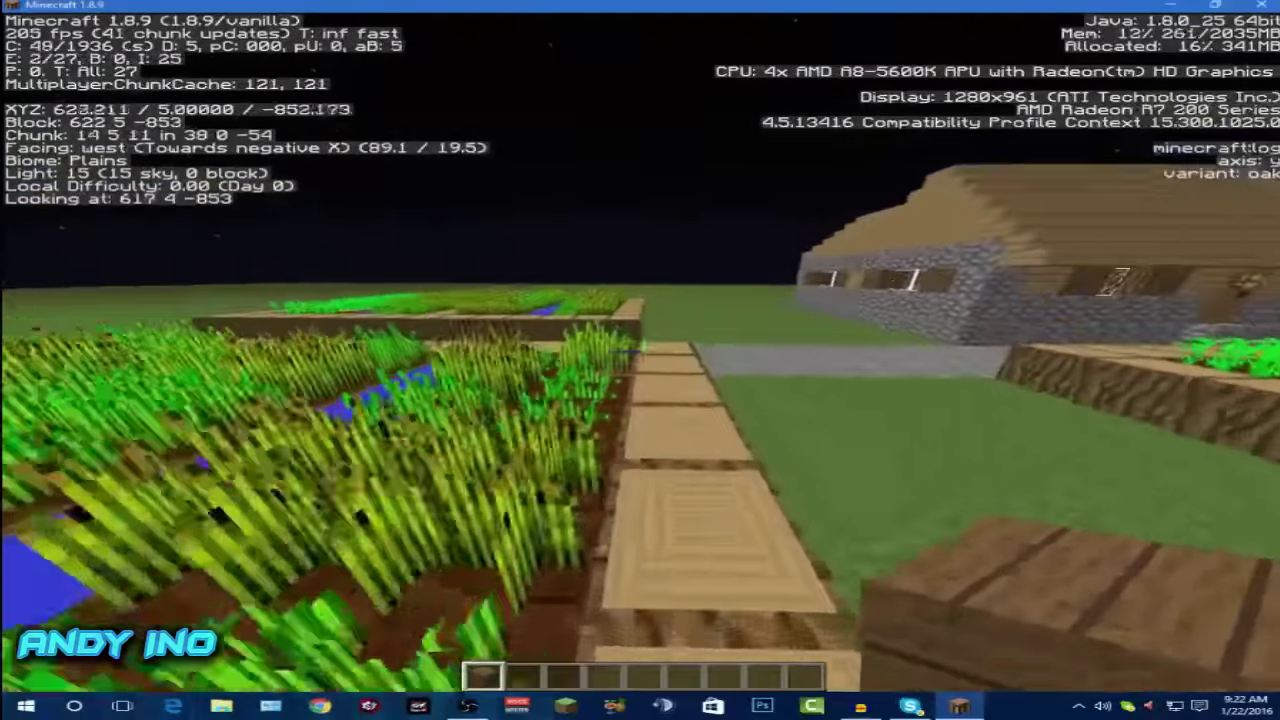
pyautogui.press('w')
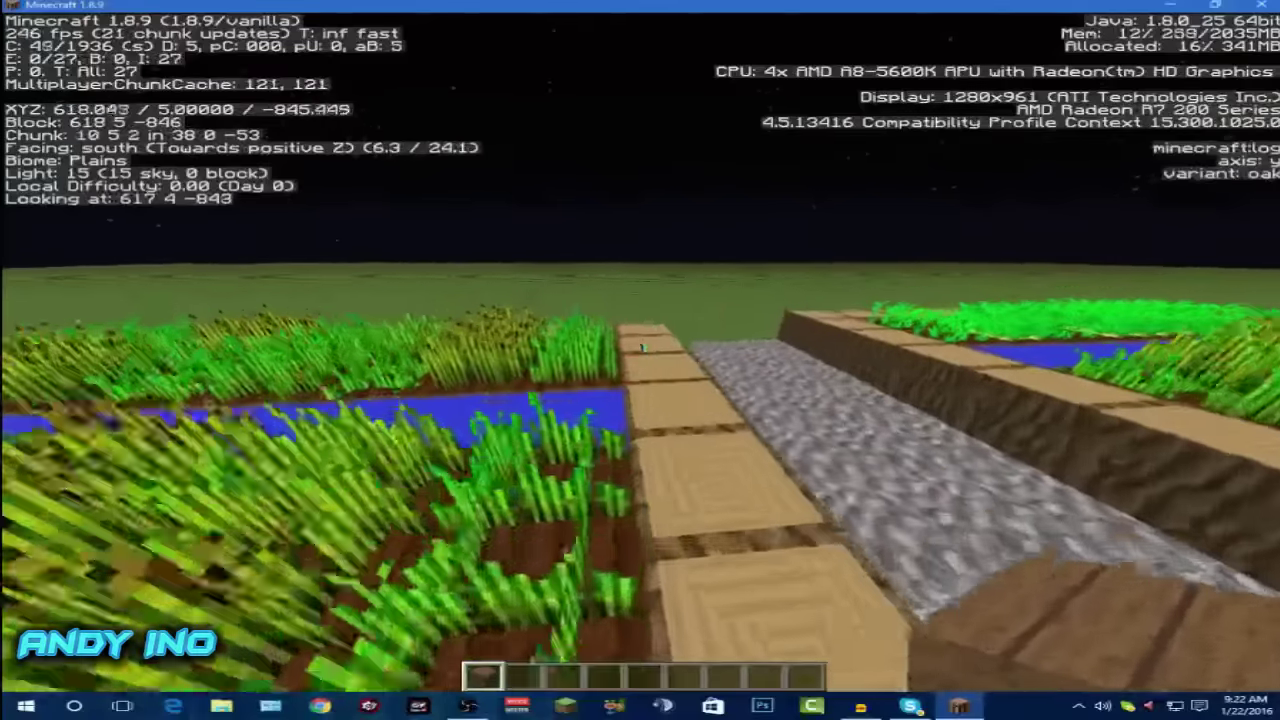
pyautogui.press('w')
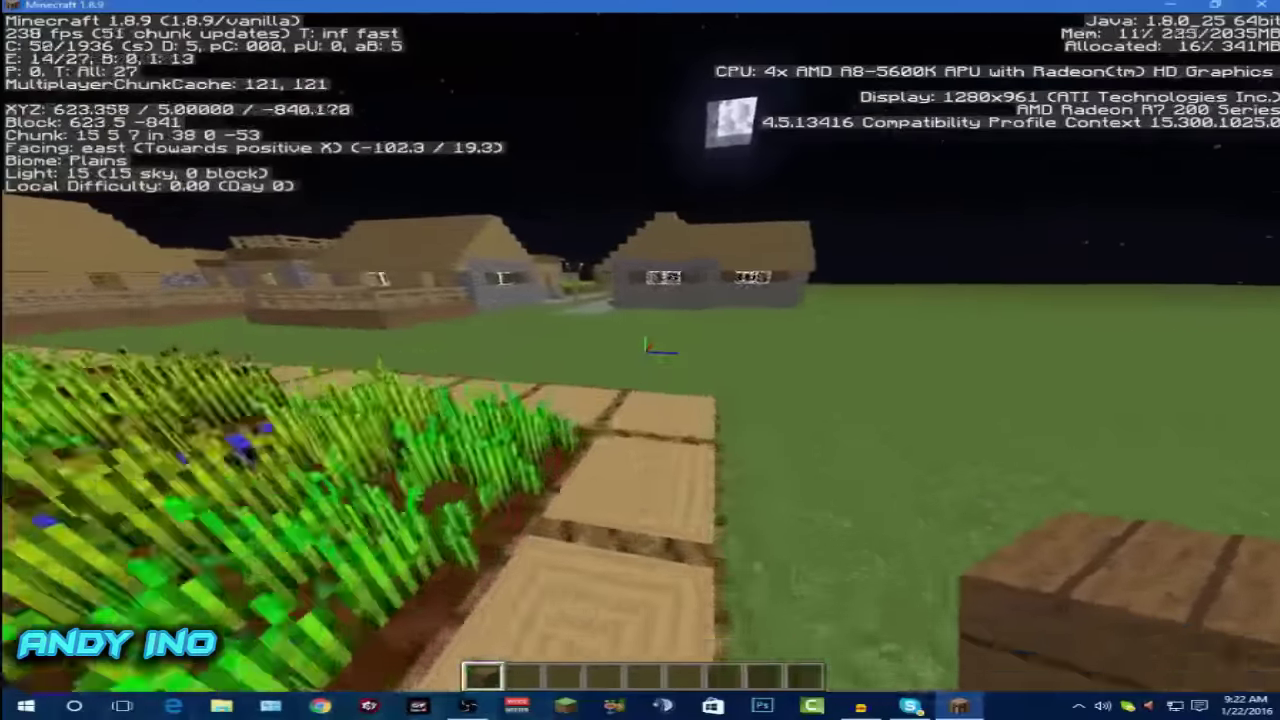